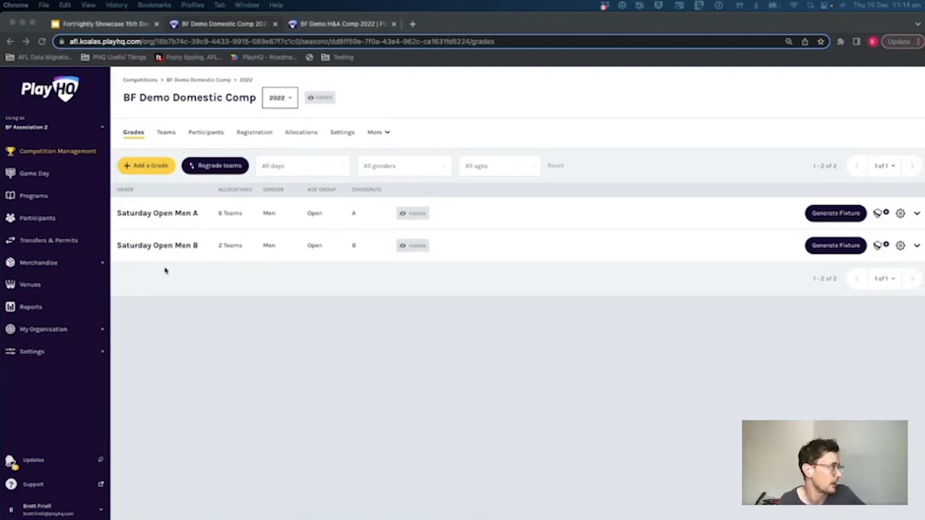
# Review the BF Demo Domestic Comp teams, then switch to Excel and examine the fixture rows in fix upload 1
pyautogui.click(166, 132)
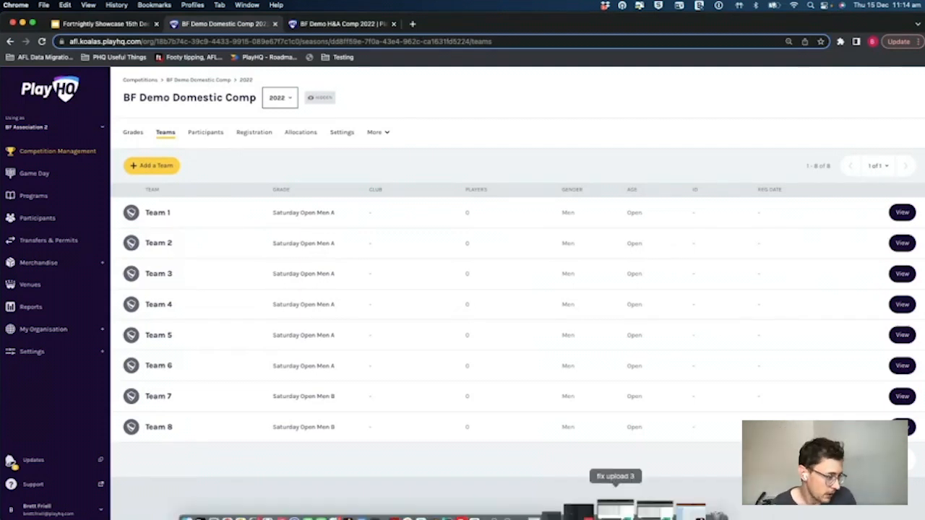
pyautogui.click(636, 512)
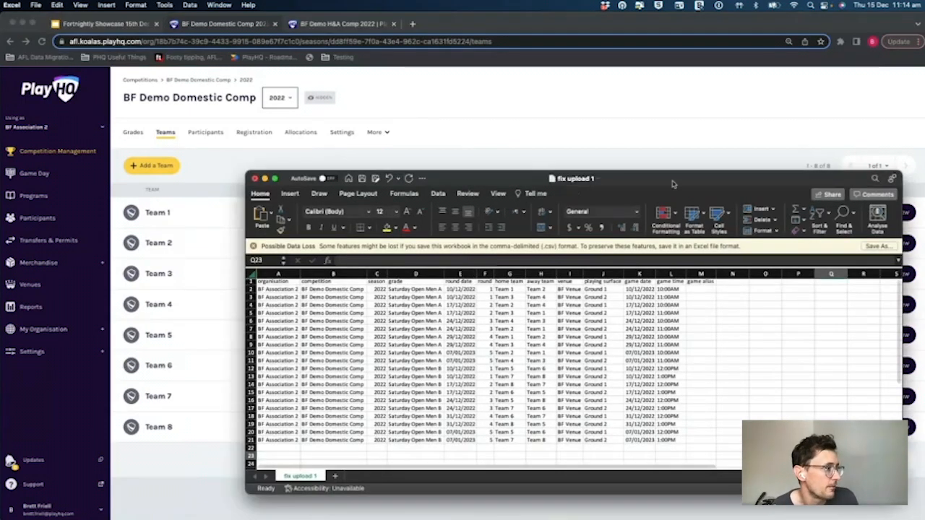
pyautogui.moveTo(672, 184); pyautogui.dragTo(676, 123)
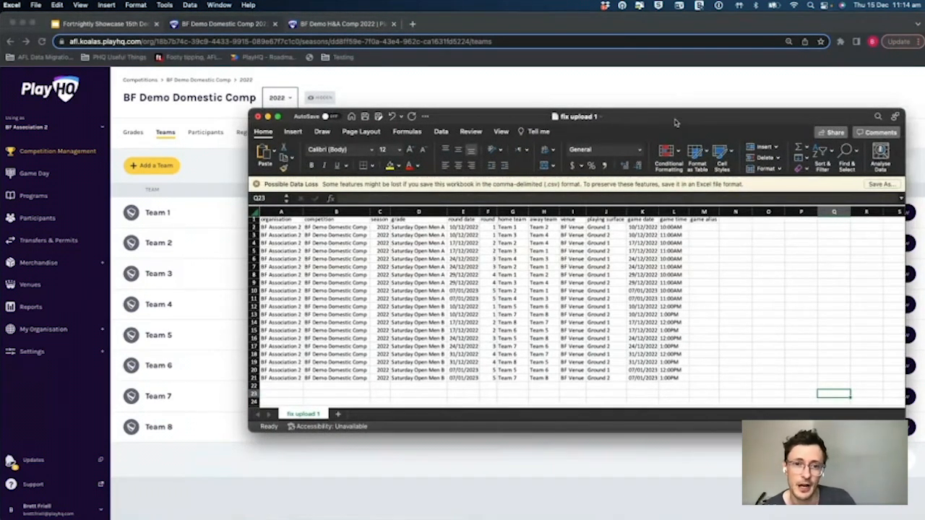
pyautogui.hscroll(1, 454, 268)
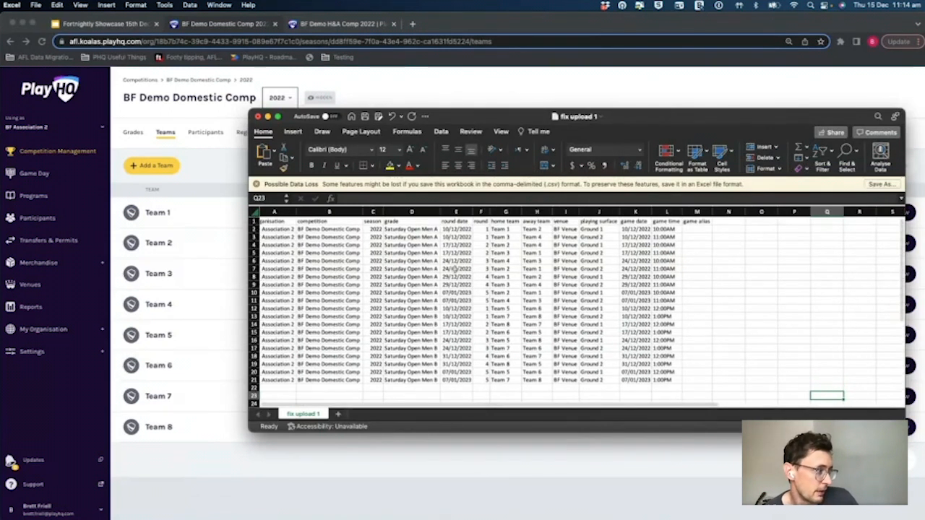
pyautogui.hscroll(-1, 463, 369)
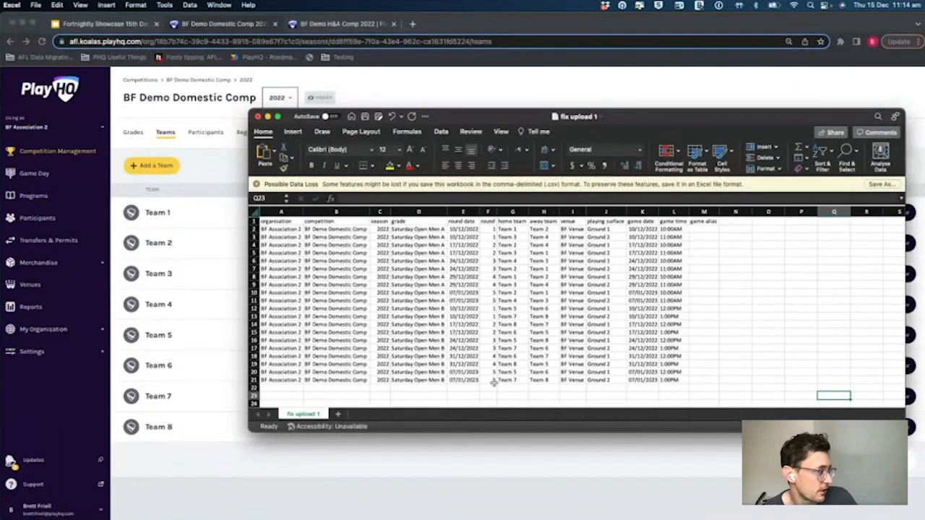
# Switch back to Chrome, upload fix upload 1.csv as the 2022 season's fixture and generate the fixture
pyautogui.click(361, 501)
pyautogui.click(379, 133)
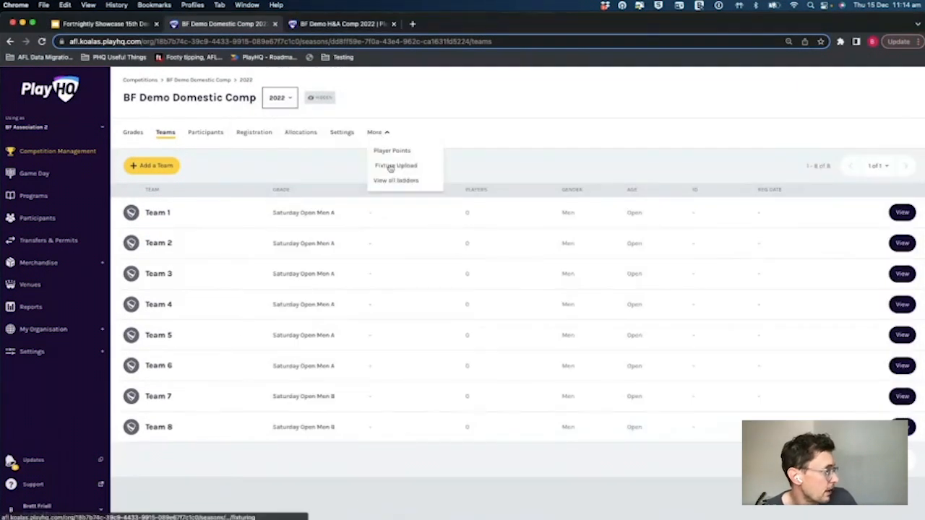
pyautogui.click(390, 165)
pyautogui.click(190, 295)
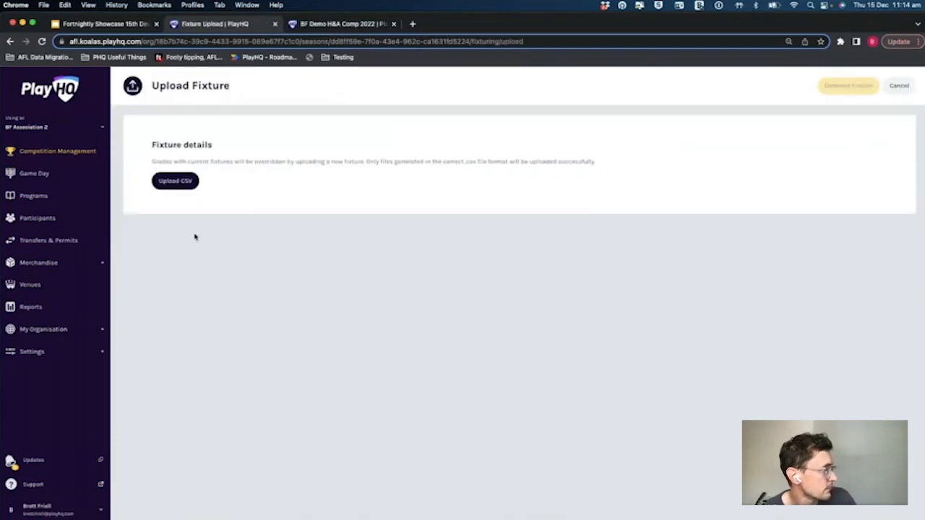
pyautogui.click(185, 183)
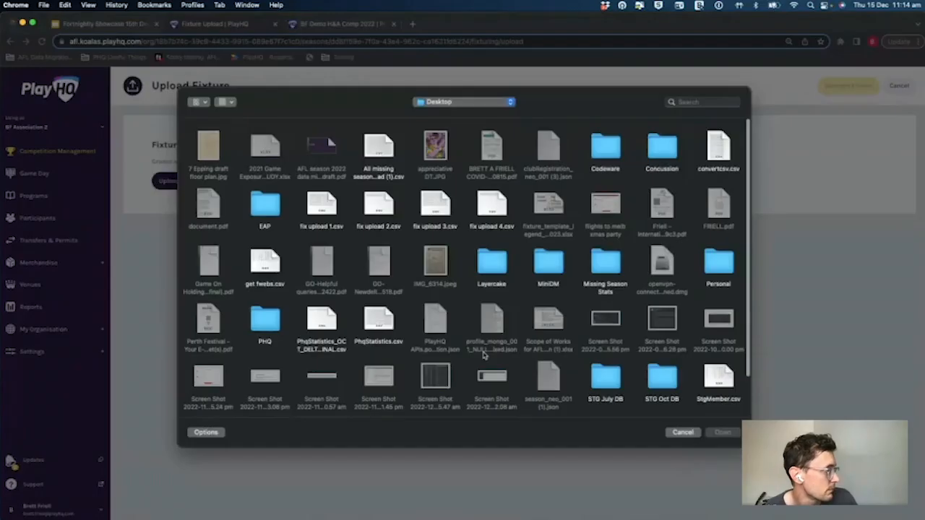
pyautogui.click(320, 208)
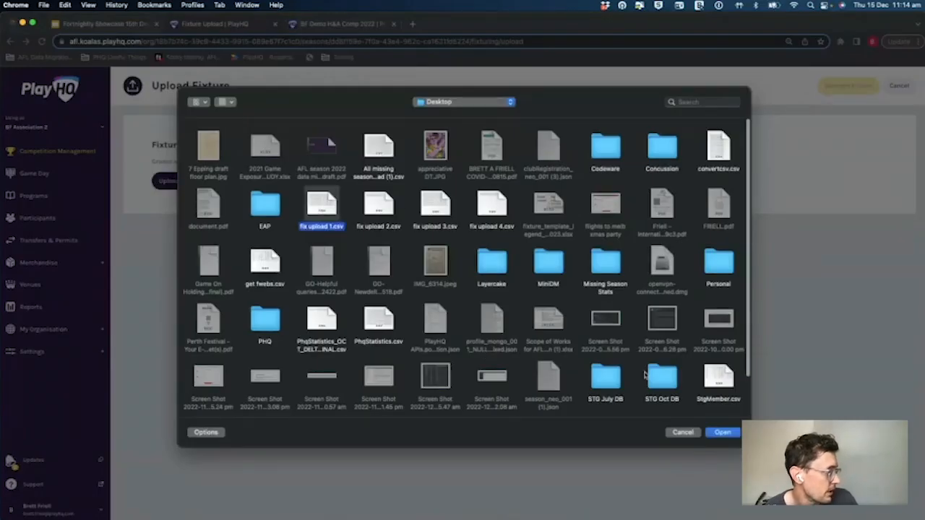
pyautogui.click(723, 432)
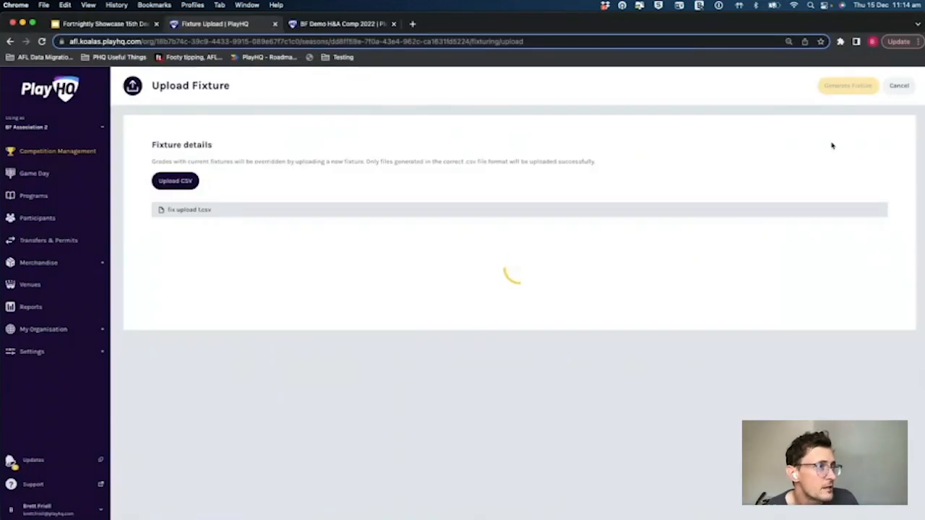
pyautogui.click(846, 87)
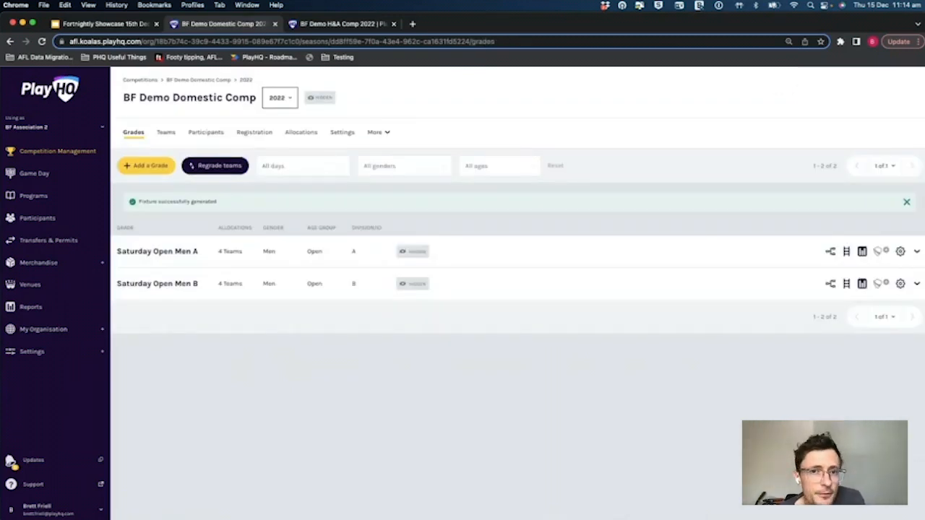
# Check the season's allocations for both games and game slots
pyautogui.click(217, 171)
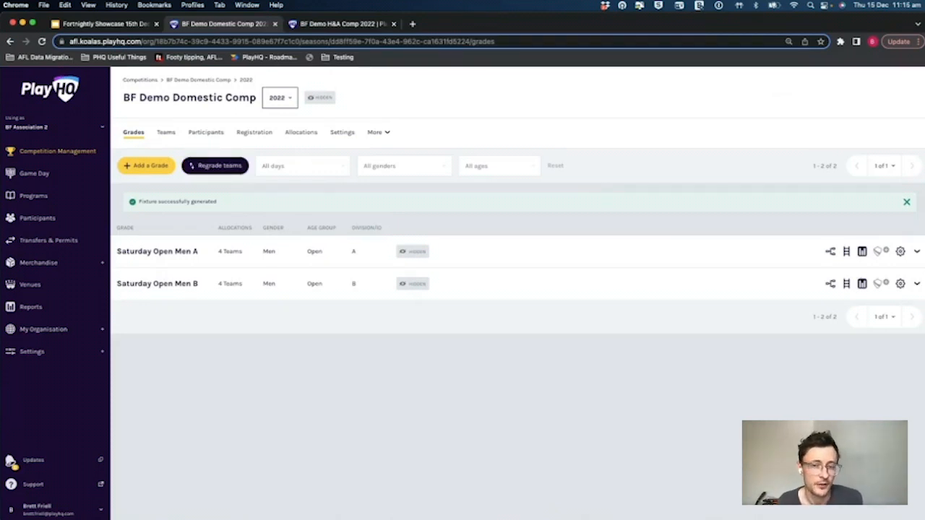
pyautogui.click(307, 136)
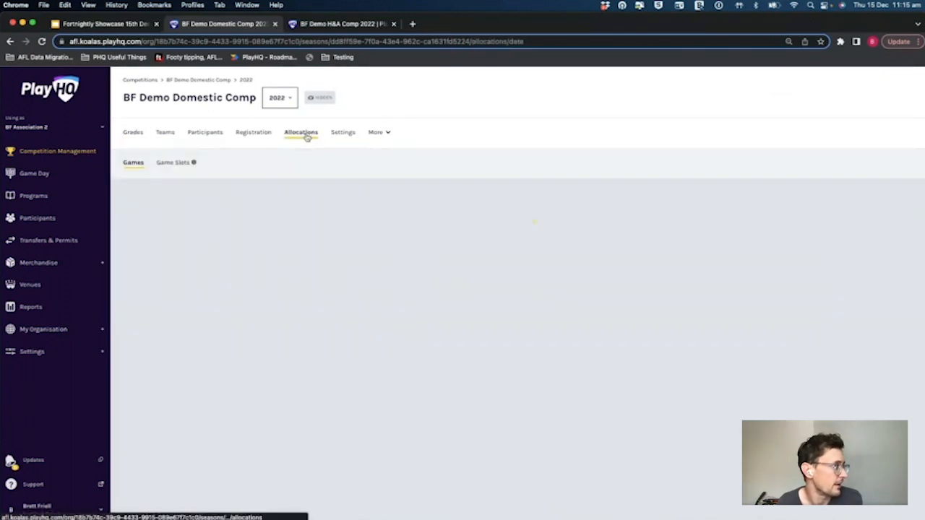
pyautogui.click(166, 163)
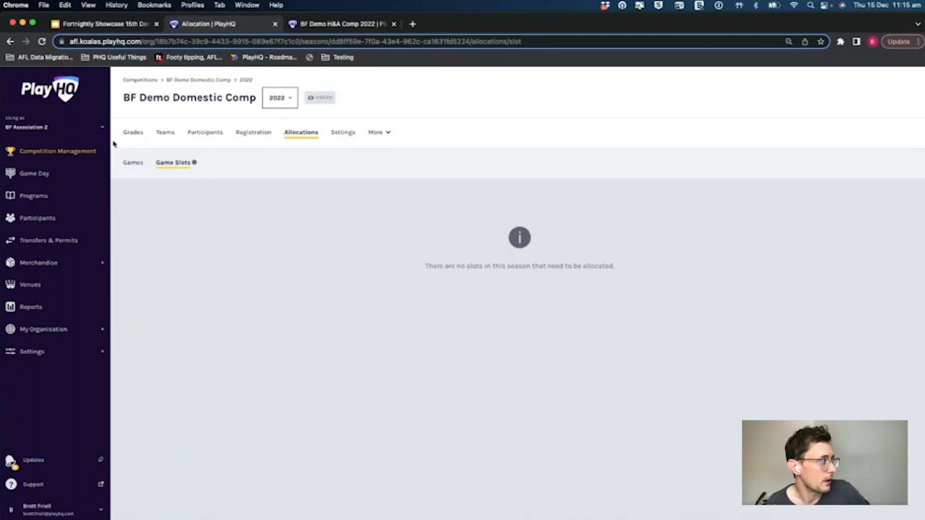
# Open the Saturday Open Men A grade and review its regular season fixture round by round
pyautogui.click(134, 133)
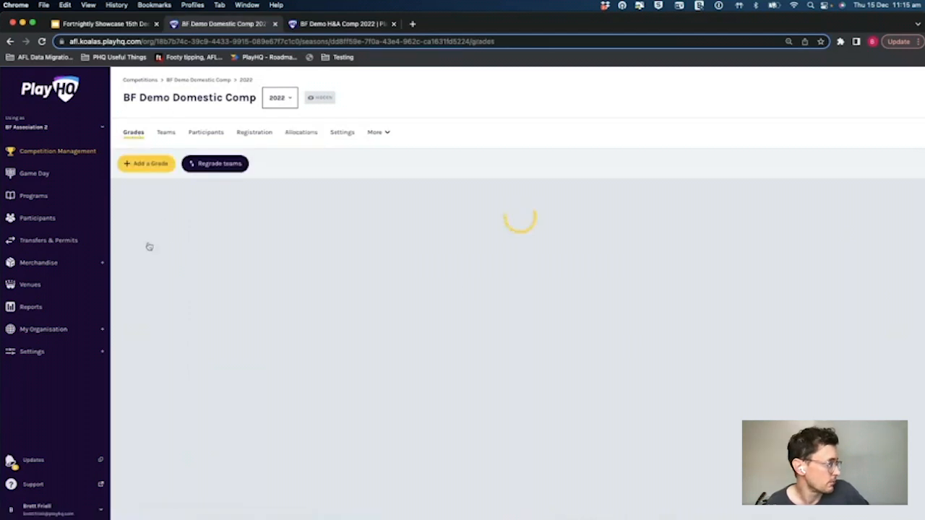
pyautogui.click(166, 216)
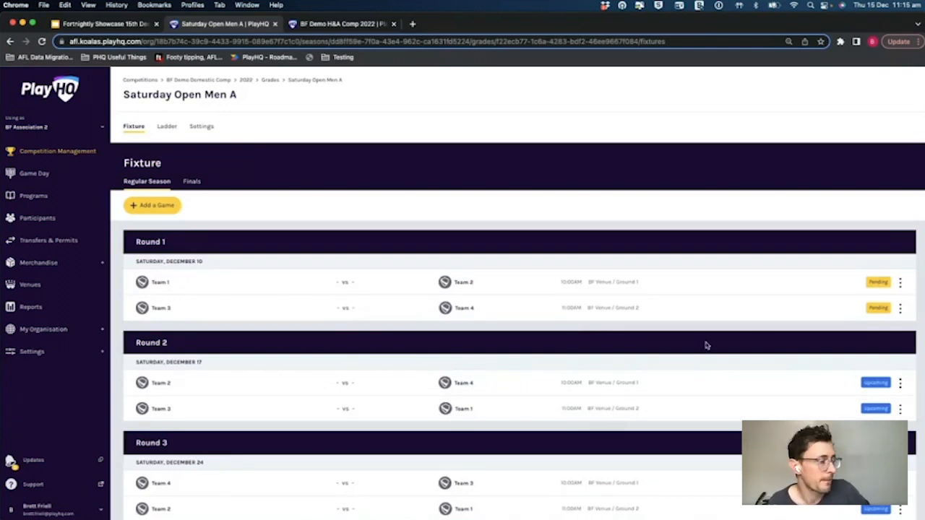
pyautogui.scroll(-2, 548, 346)
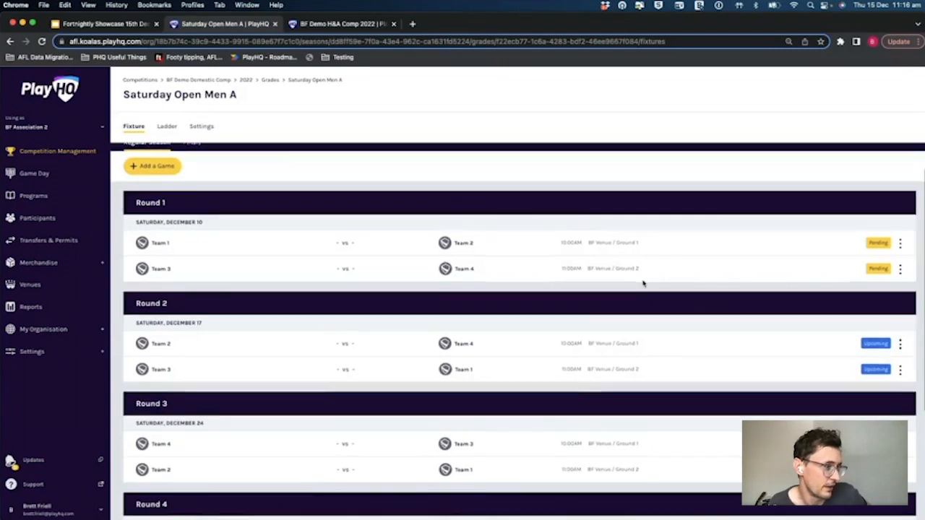
pyautogui.scroll(-1, 643, 283)
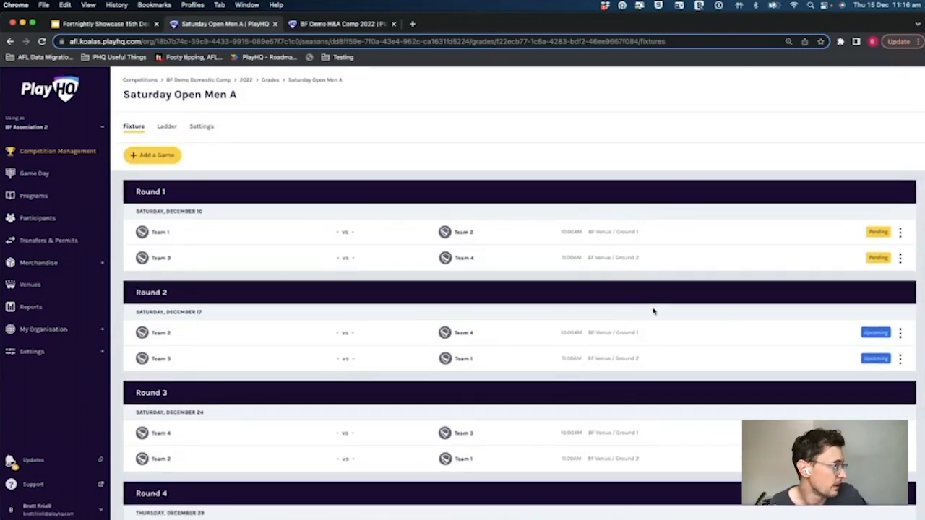
pyautogui.scroll(-5, 653, 312)
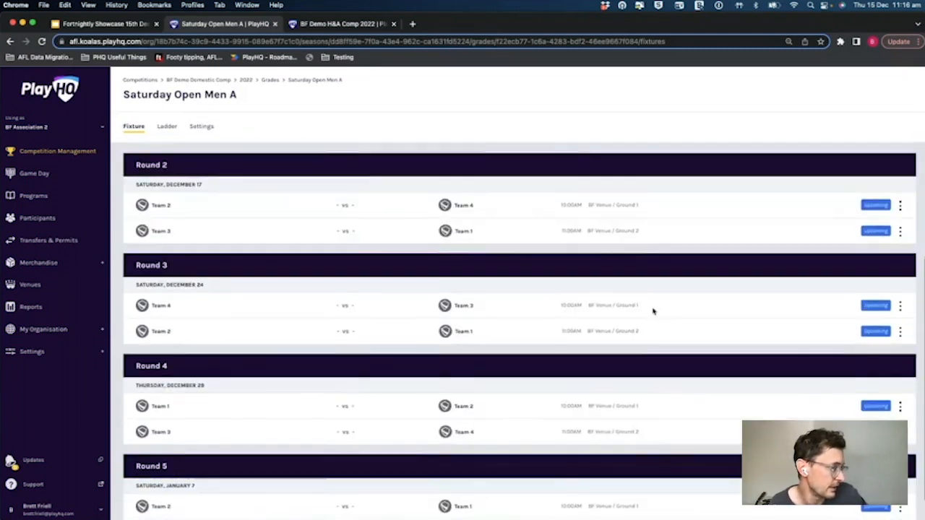
pyautogui.scroll(4, 648, 376)
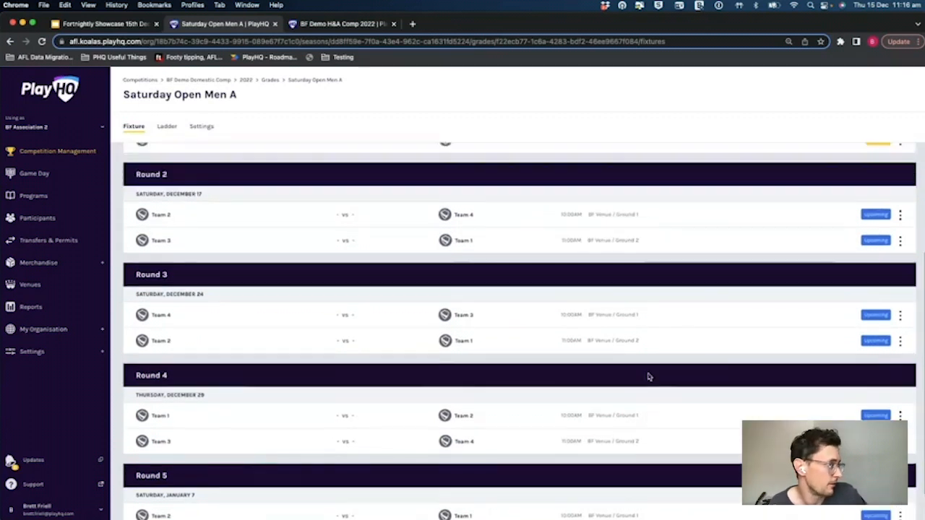
pyautogui.scroll(2, 648, 376)
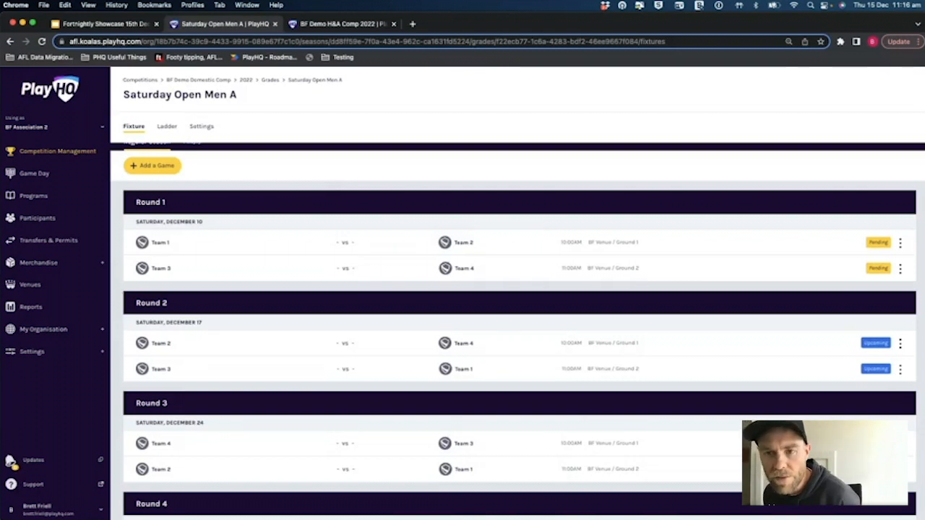
pyautogui.scroll(1, 244, 210)
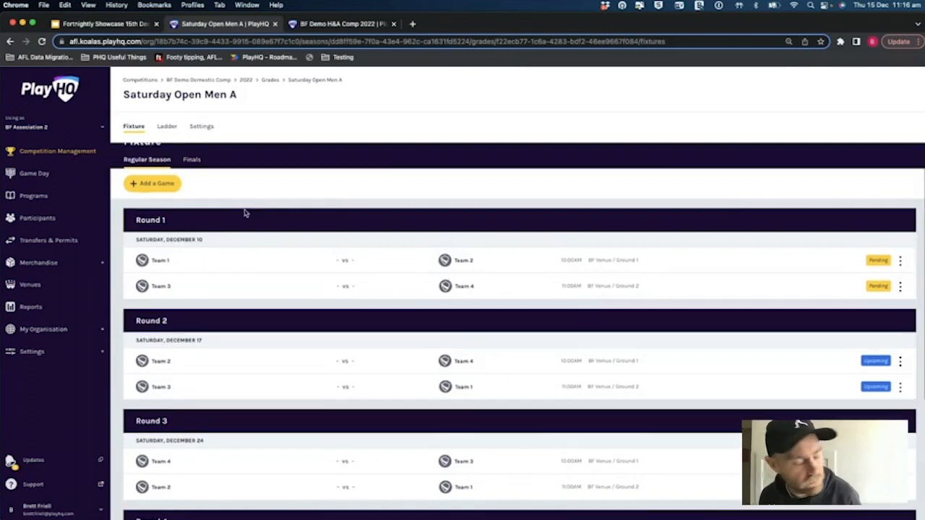
# Return to the 2022 season's grades and start regrading teams for the Saturday Open Men group
pyautogui.click(247, 79)
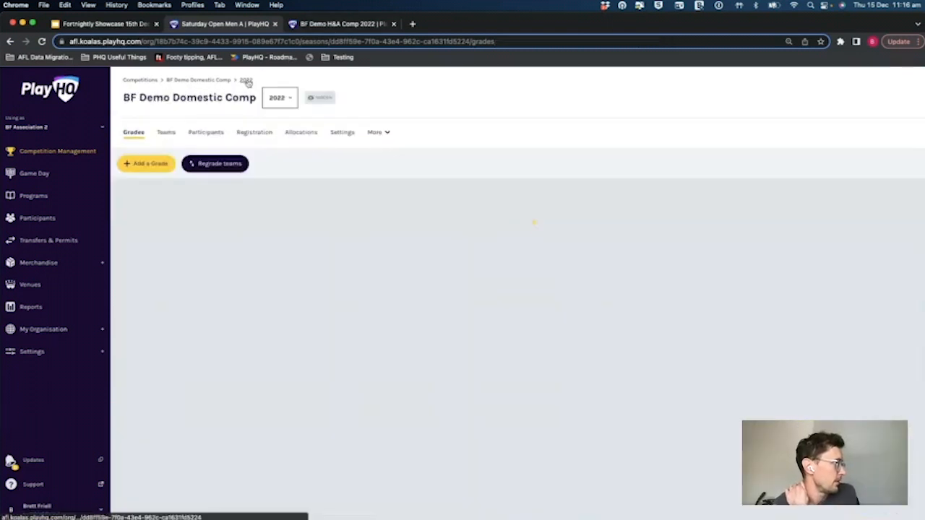
pyautogui.click(219, 165)
pyautogui.click(434, 297)
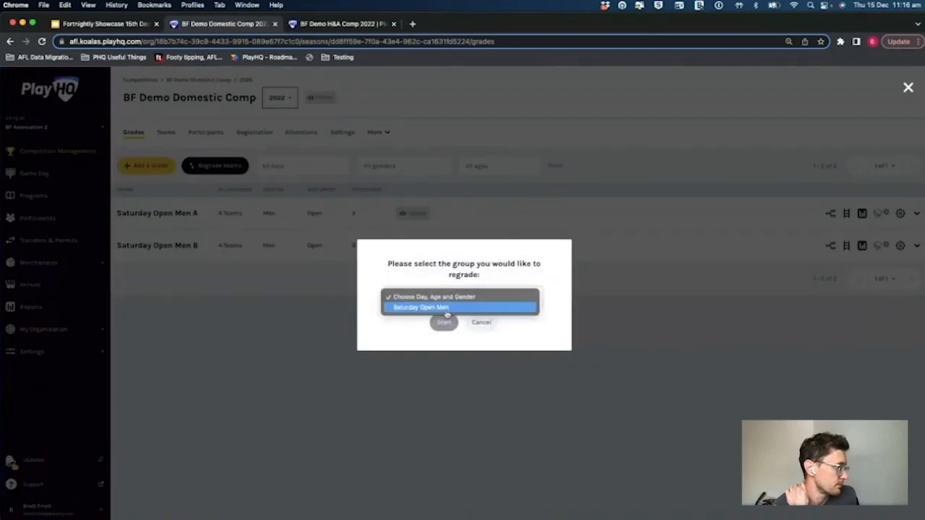
pyautogui.click(446, 309)
pyautogui.click(445, 323)
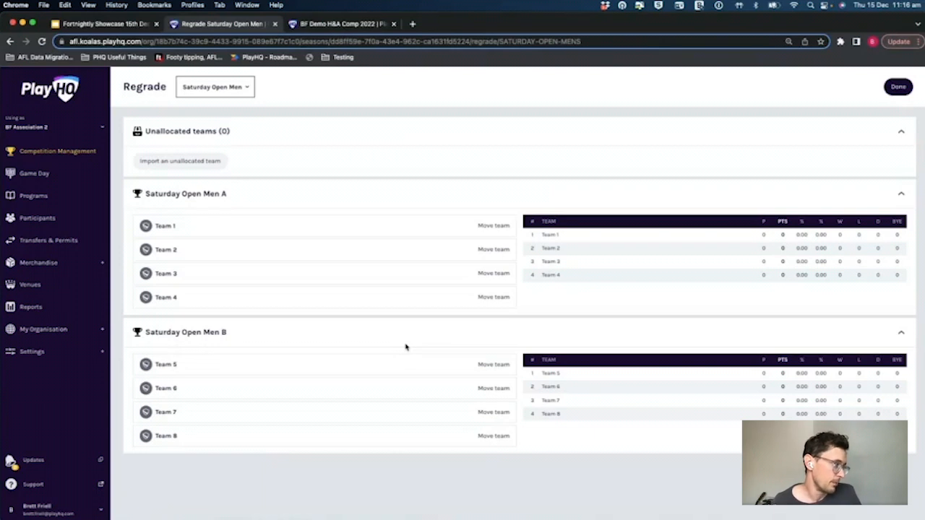
# Move Team 5 and Team 6 from Saturday Open Men B to Saturday Open Men A, apply the regrade and finish
pyautogui.click(495, 366)
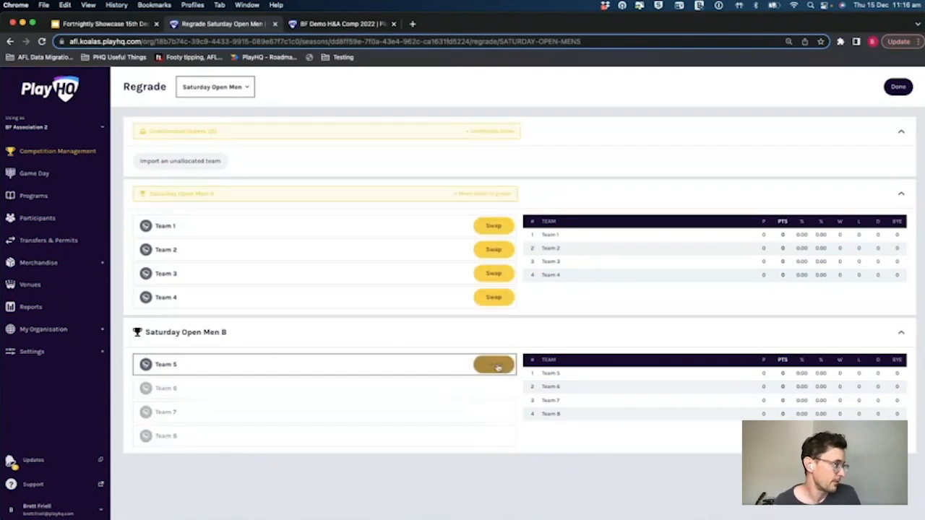
pyautogui.click(487, 195)
pyautogui.click(482, 390)
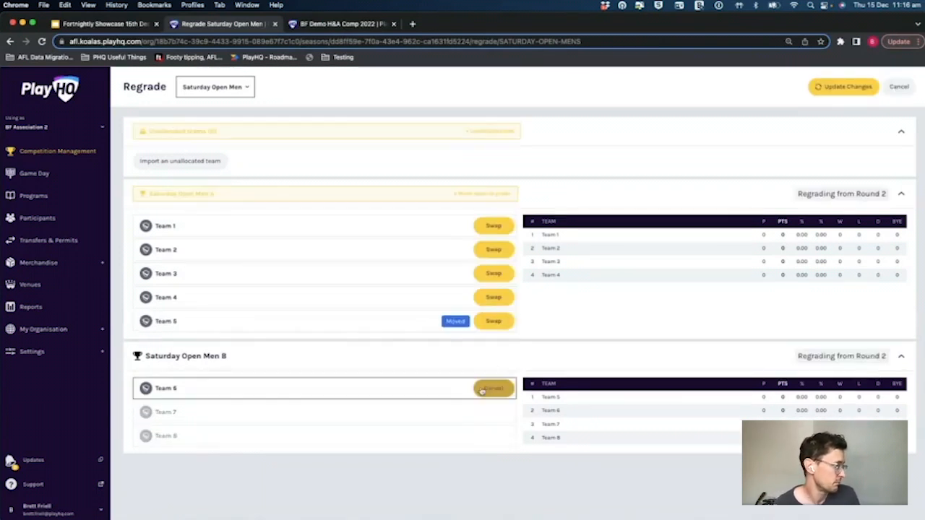
pyautogui.click(409, 194)
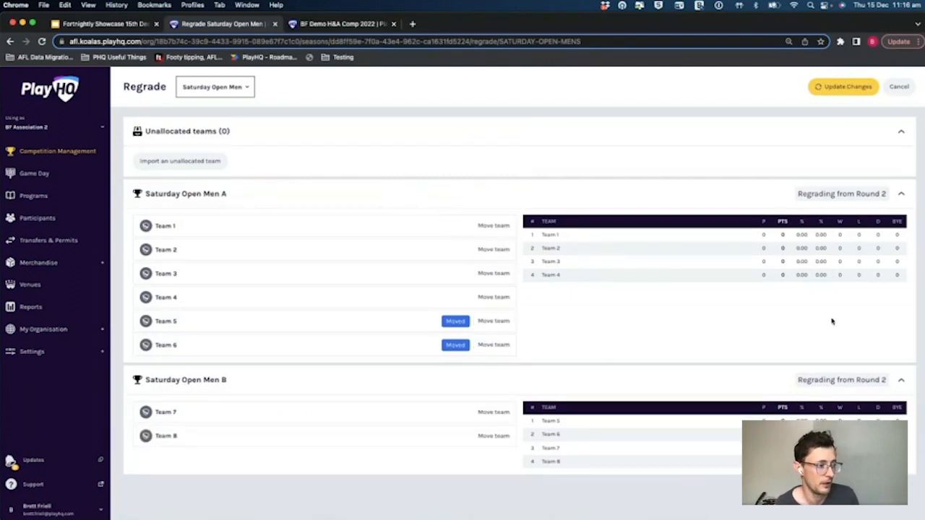
pyautogui.click(847, 87)
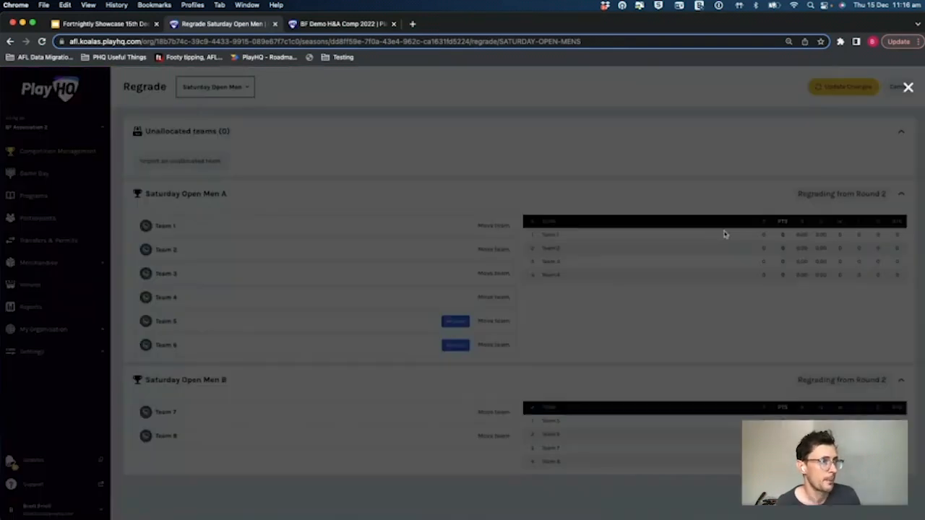
pyautogui.click(444, 345)
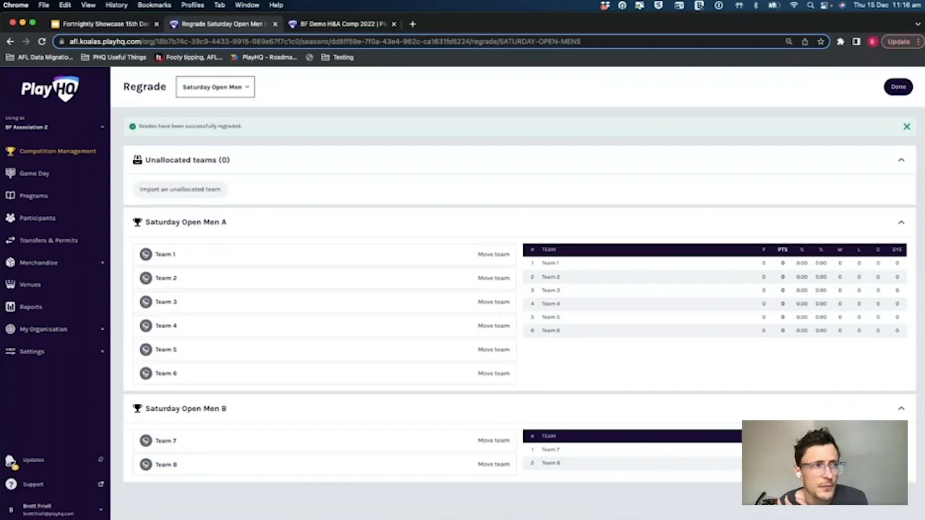
pyautogui.click(888, 86)
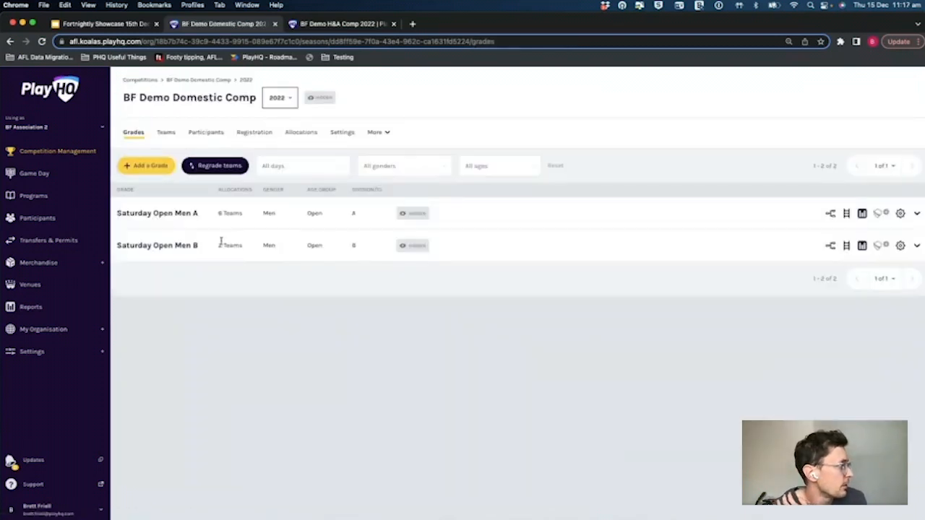
# Check the Saturday Open Men A fixture after the regrade, along with the season's game and game slot allocations
pyautogui.click(156, 213)
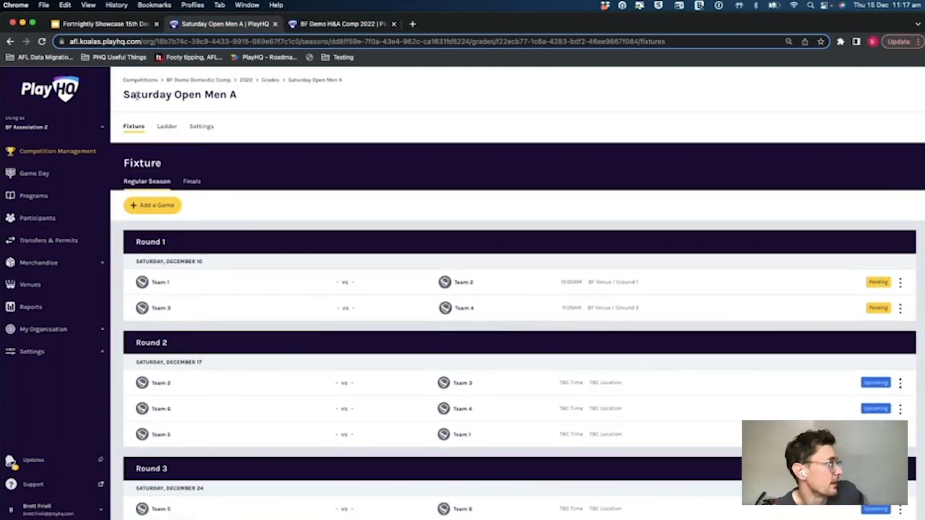
pyautogui.click(249, 83)
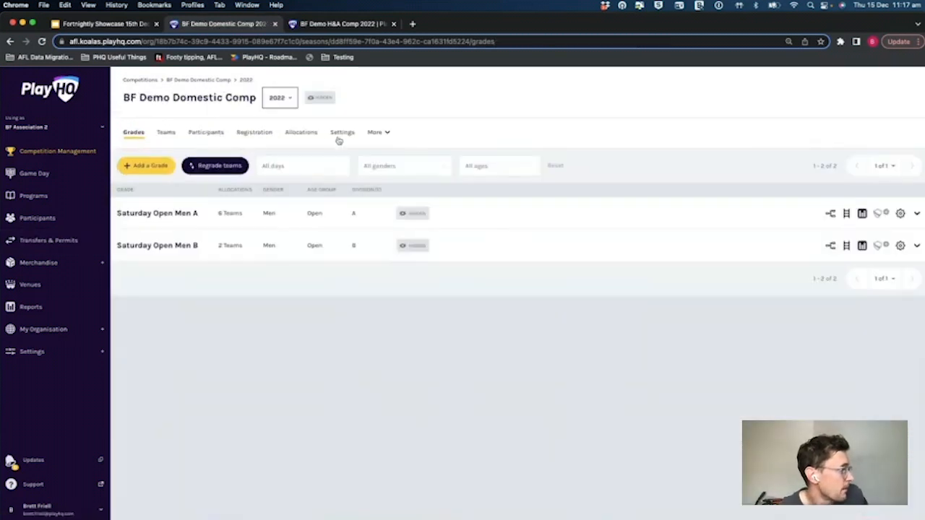
pyautogui.click(299, 132)
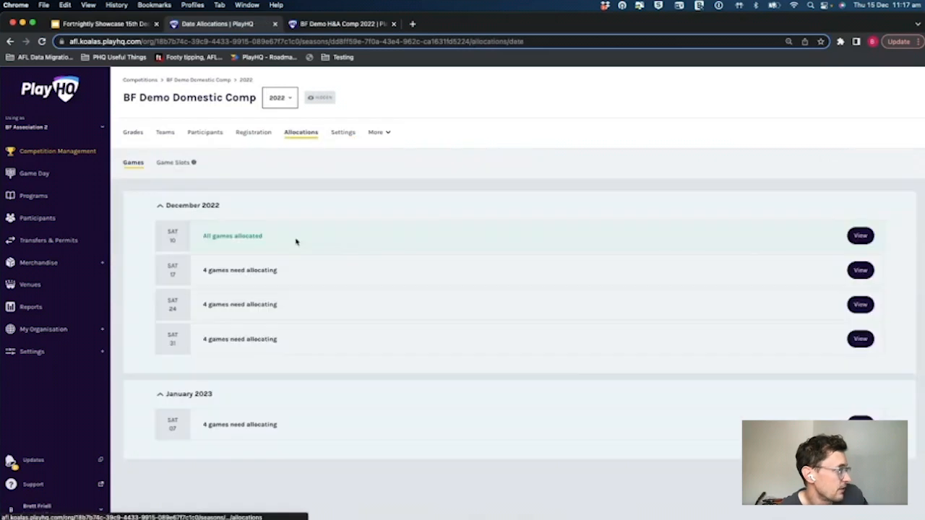
pyautogui.click(174, 162)
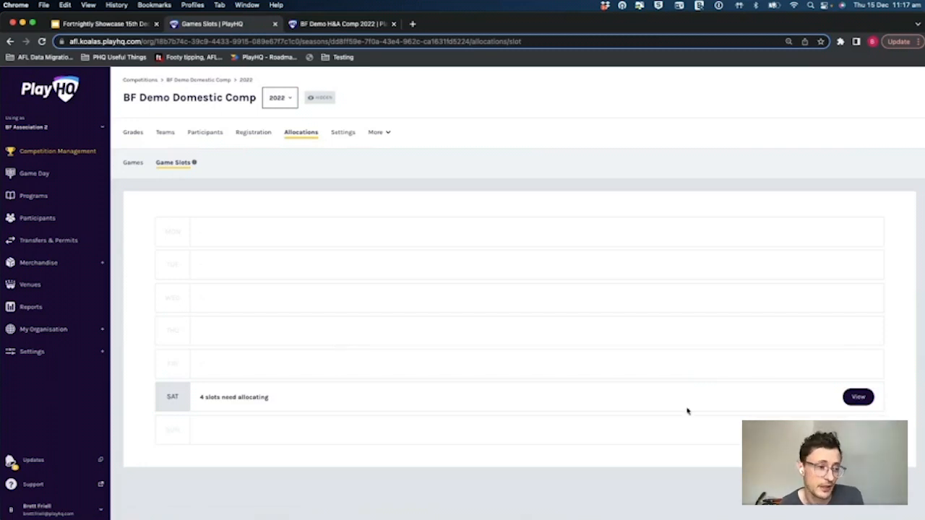
# Open the Saturday game slot allocation and place Saturday Open Men A slots 1, 2 and 3 on GRD1, GRD2 and GRD3 at 11:00 AM
pyautogui.click(858, 397)
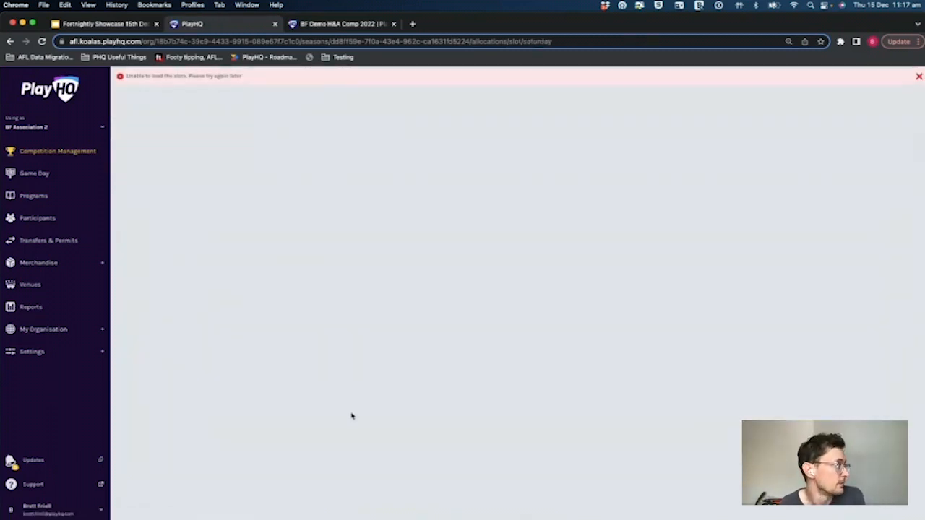
pyautogui.click(42, 41)
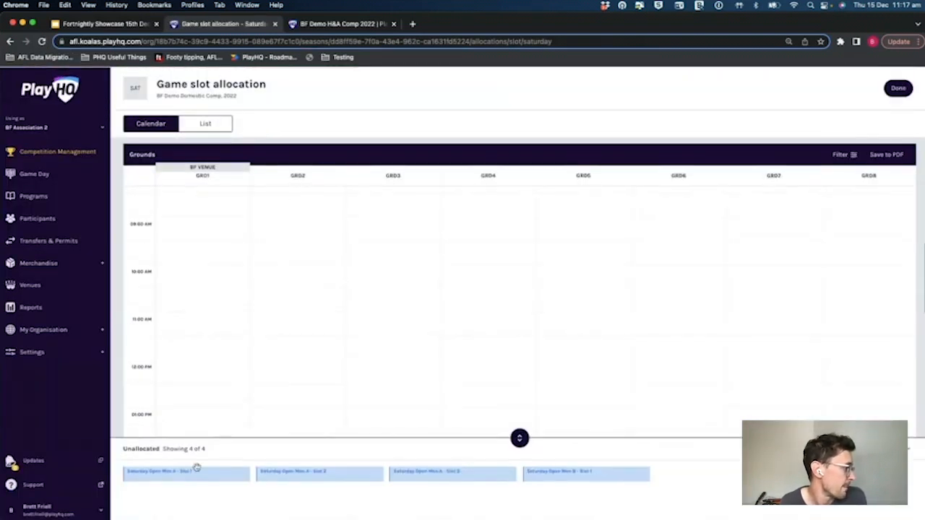
pyautogui.moveTo(196, 470); pyautogui.dragTo(220, 321)
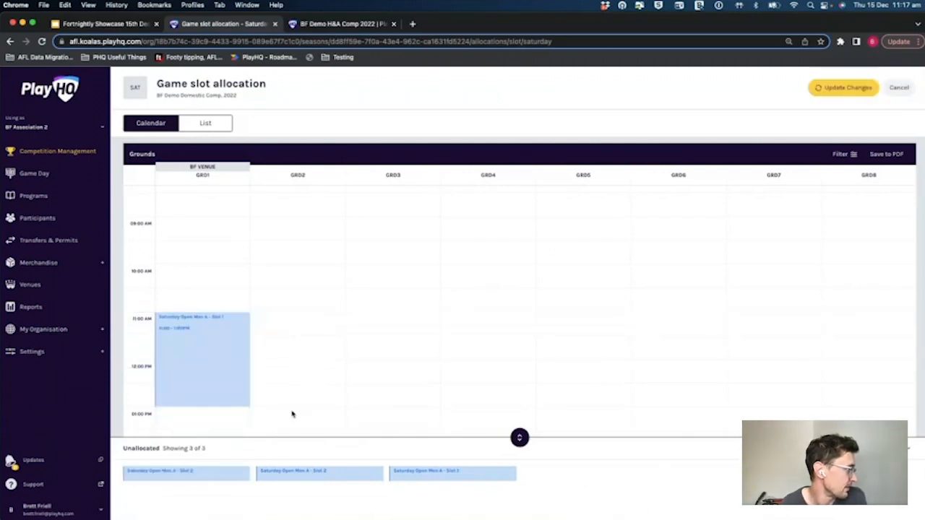
pyautogui.moveTo(215, 474); pyautogui.dragTo(336, 325)
pyautogui.moveTo(207, 475); pyautogui.dragTo(418, 326)
pyautogui.moveTo(380, 383); pyautogui.dragTo(380, 384)
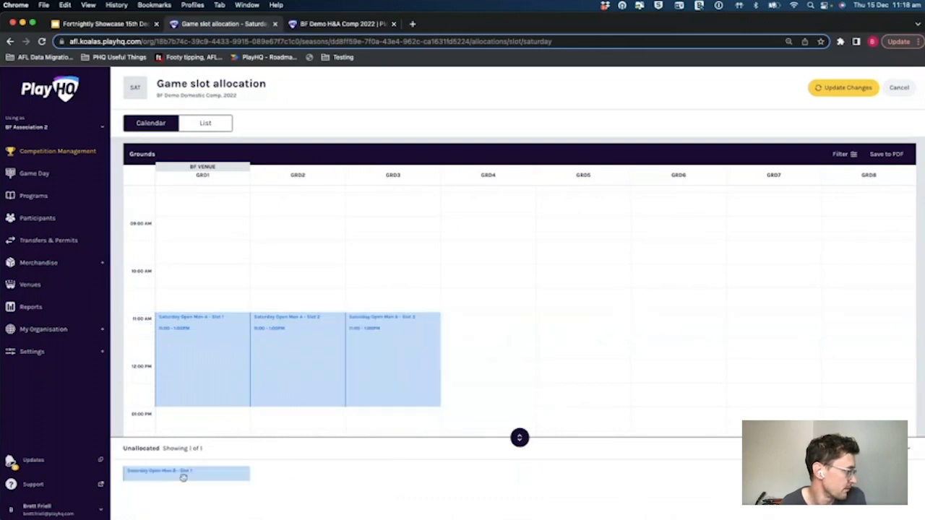
# Place Saturday Open Men B slot 1 on GRD4 at 11:00 AM, then update the changes and finish the allocation
pyautogui.moveTo(181, 475); pyautogui.dragTo(505, 323)
pyautogui.click(843, 88)
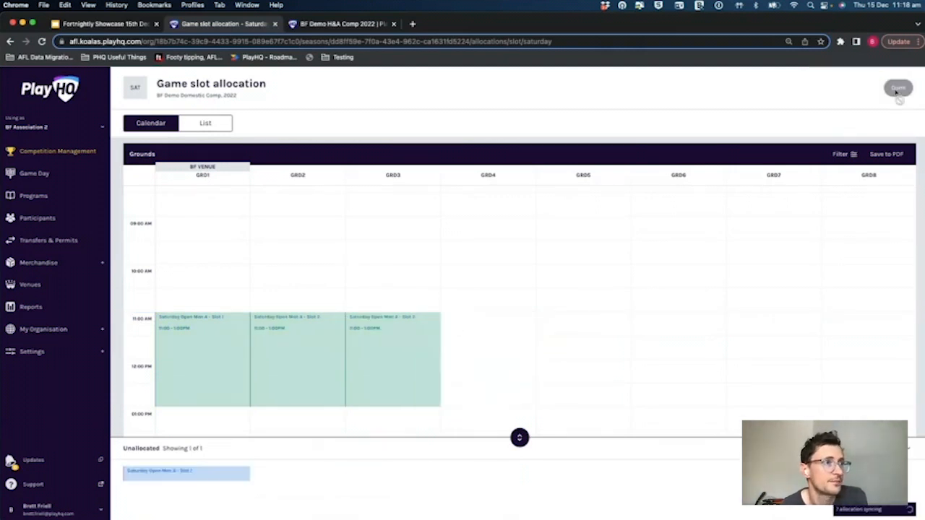
pyautogui.click(898, 89)
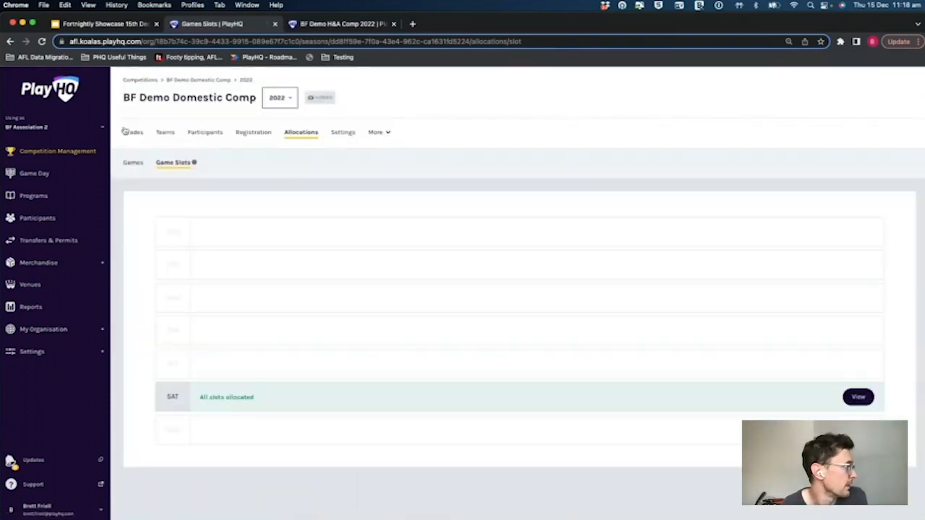
# Open the Saturday Open Men A grade and examine the times and grounds of its fixture from Round 2 onwards
pyautogui.click(126, 132)
pyautogui.click(164, 210)
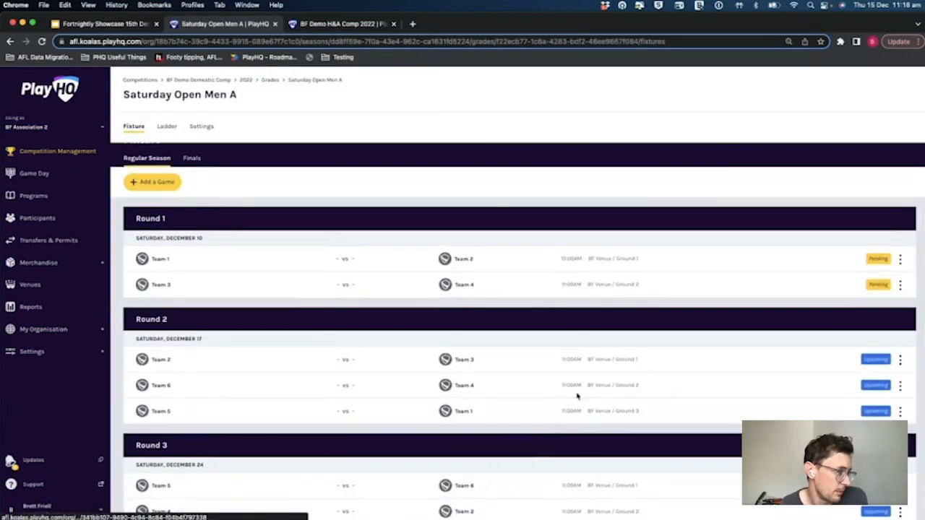
pyautogui.scroll(-1, 571, 365)
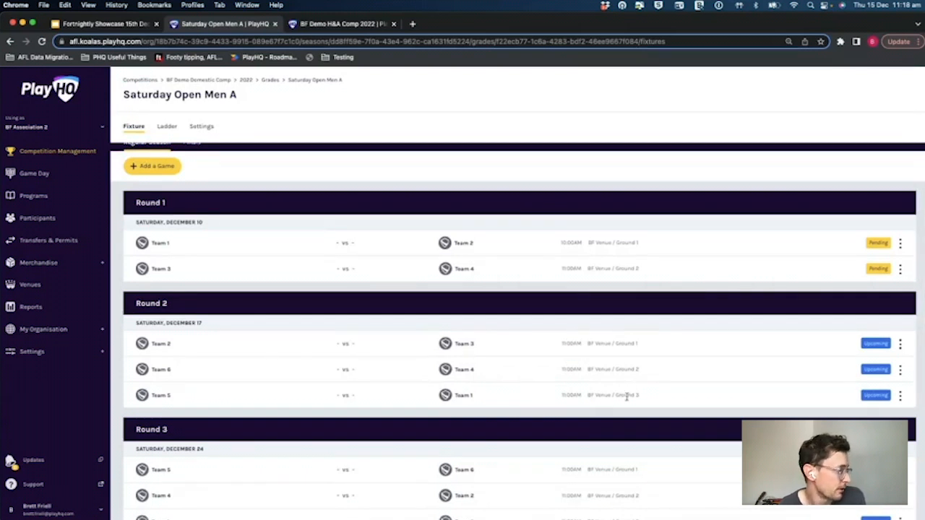
pyautogui.scroll(-5, 626, 396)
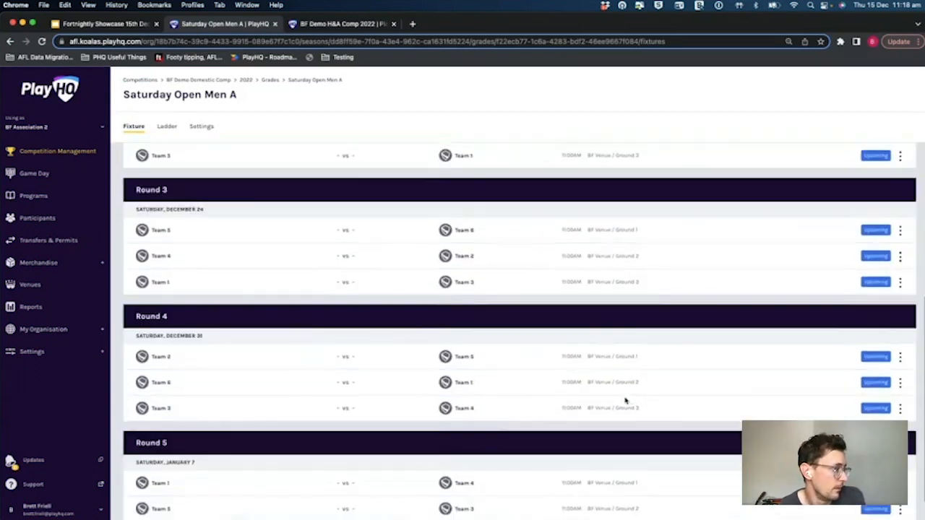
pyautogui.scroll(-1, 626, 400)
pyautogui.scroll(2, 626, 400)
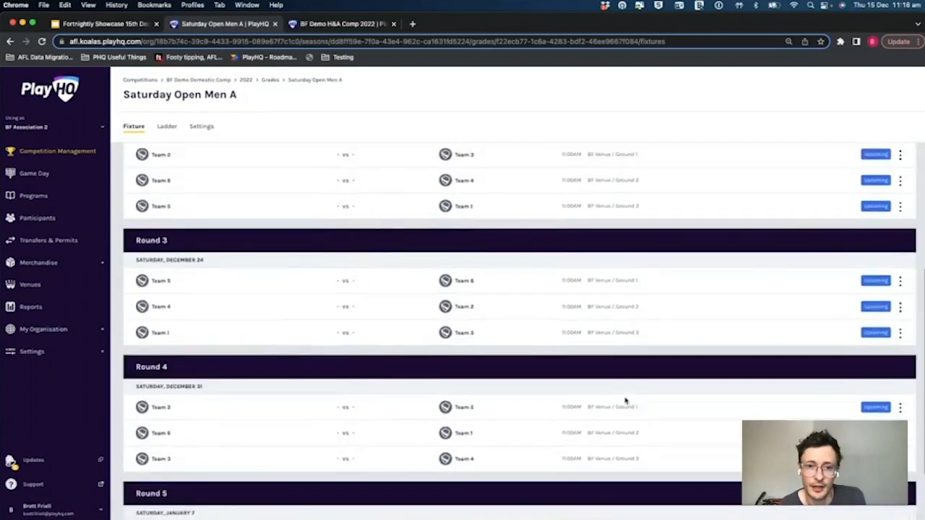
pyautogui.scroll(4, 626, 400)
pyautogui.scroll(-3, 626, 401)
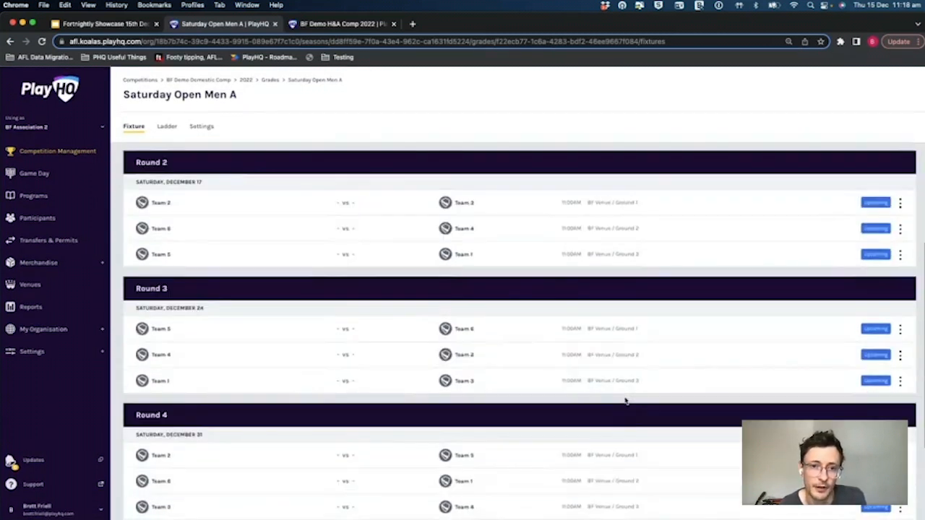
pyautogui.scroll(-3, 626, 401)
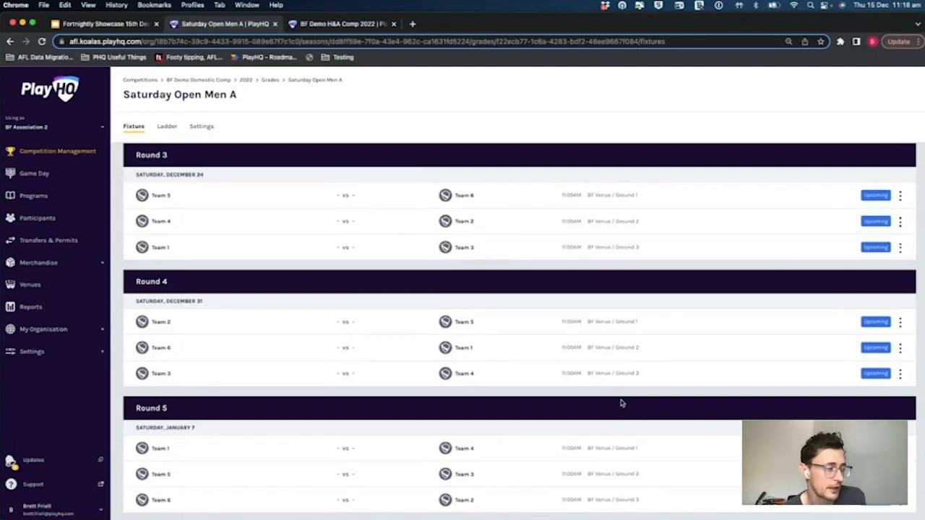
# Switch to the BF Demo H&A Comp 2022 season and view its teams with their grades
pyautogui.click(336, 25)
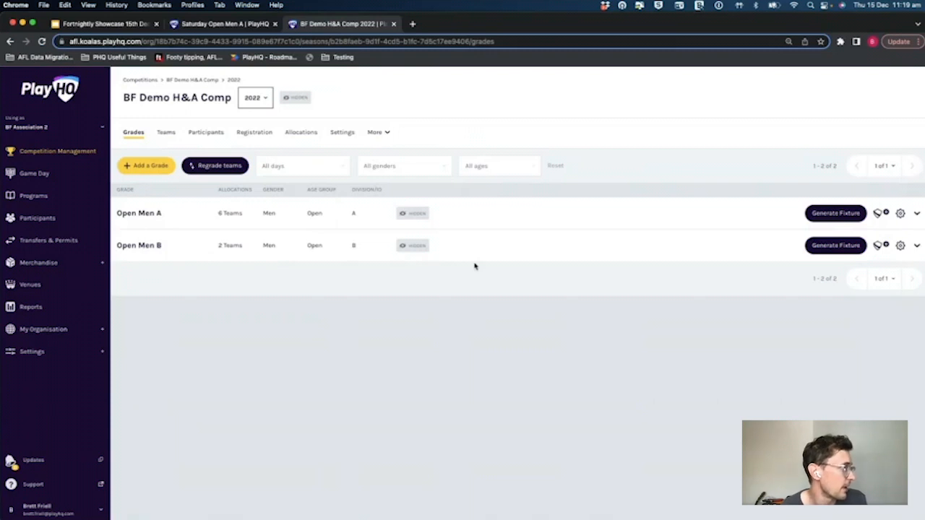
pyautogui.click(166, 134)
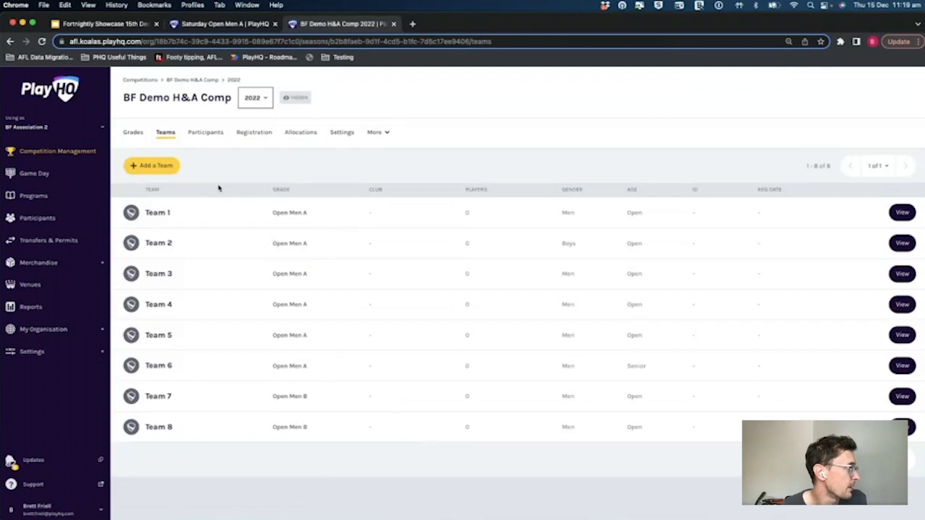
pyautogui.click(634, 508)
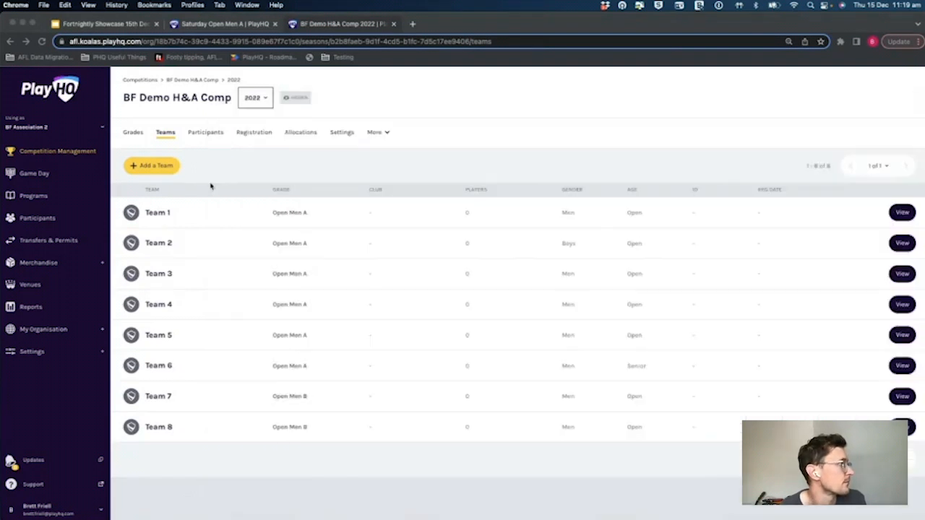
pyautogui.click(210, 188)
# Upload the fixture file fix upload 3.csv to BF Demo H&A Comp and generate the fixture
pyautogui.click(386, 133)
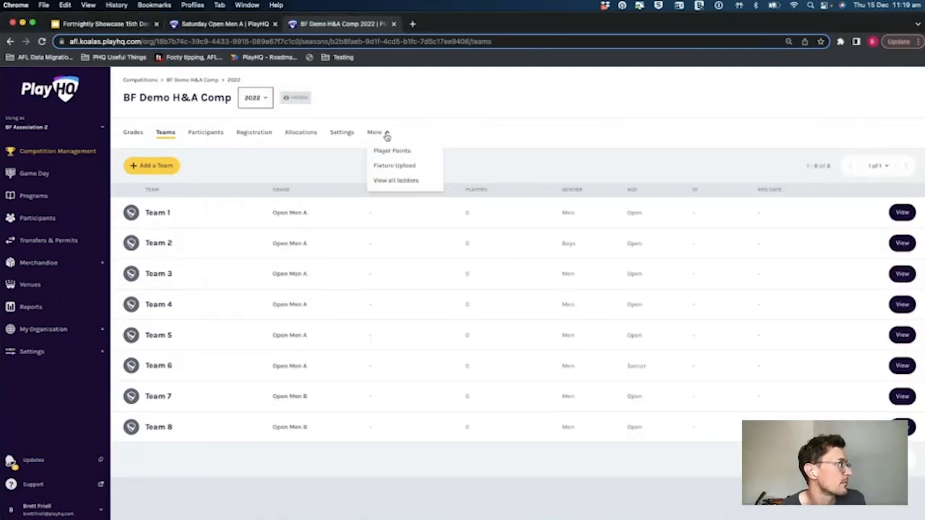
pyautogui.click(390, 166)
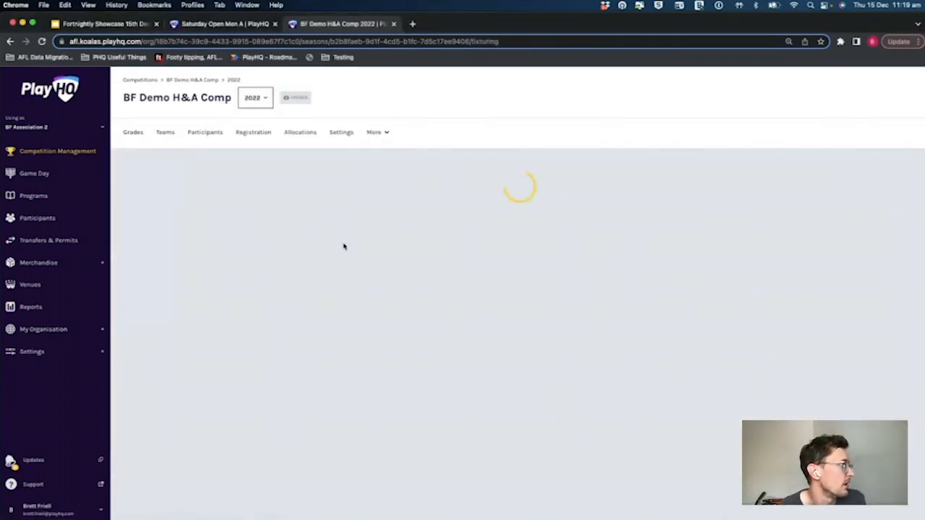
pyautogui.click(180, 291)
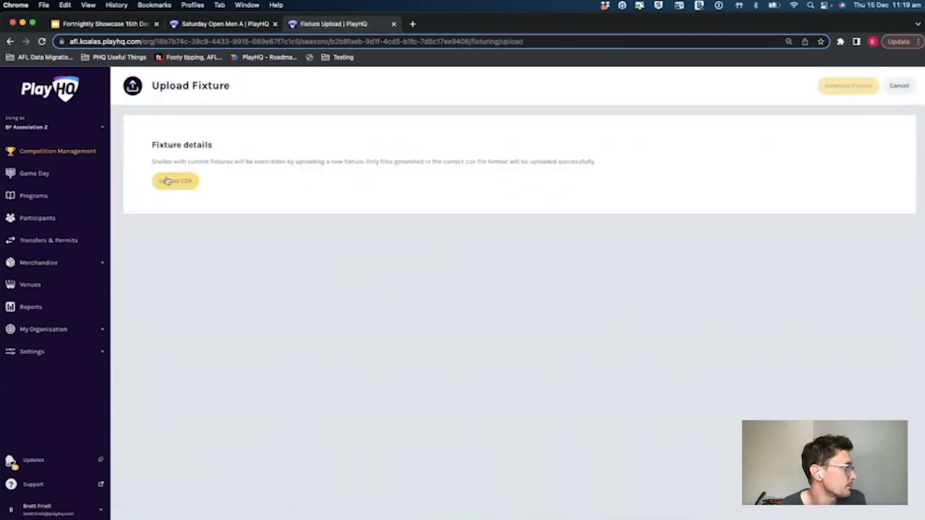
pyautogui.click(166, 181)
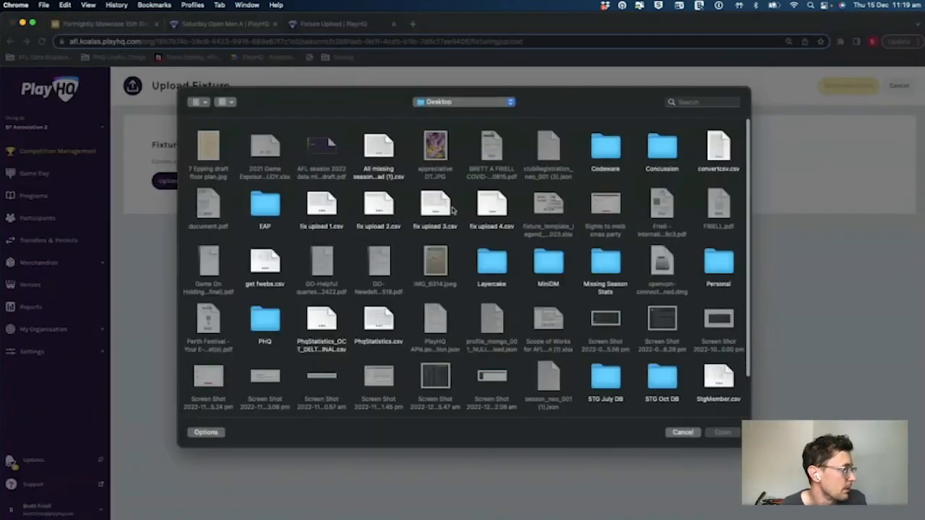
pyautogui.click(452, 215)
pyautogui.click(718, 432)
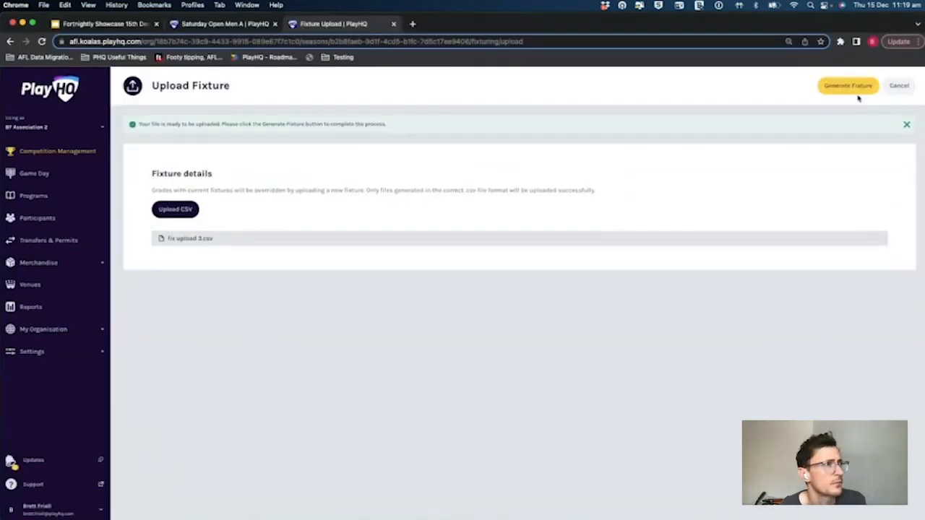
pyautogui.click(852, 88)
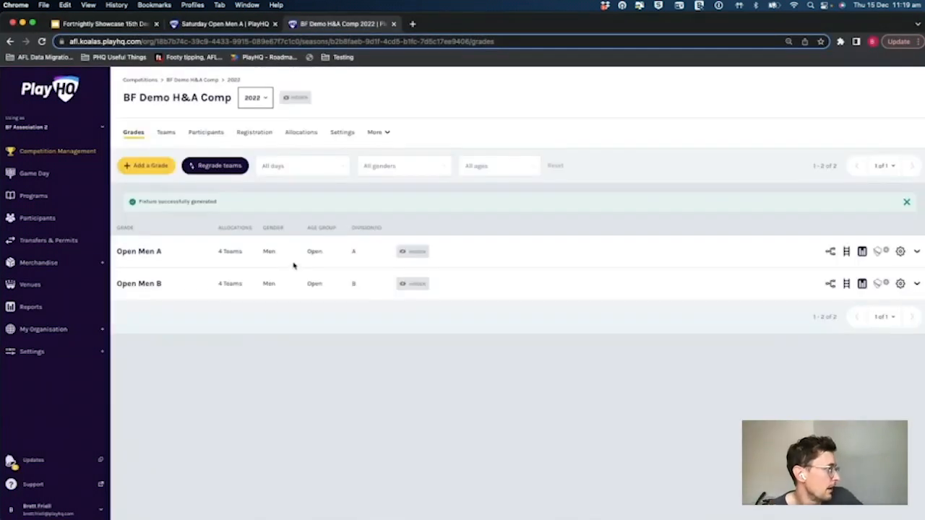
# Check the season's game allocations and review the Open Men A regular season fixture
pyautogui.click(308, 133)
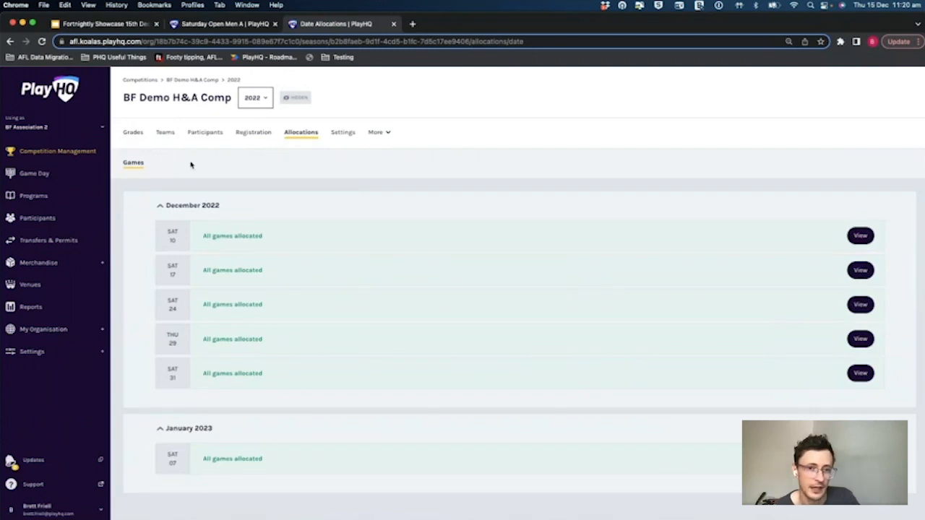
pyautogui.click(134, 132)
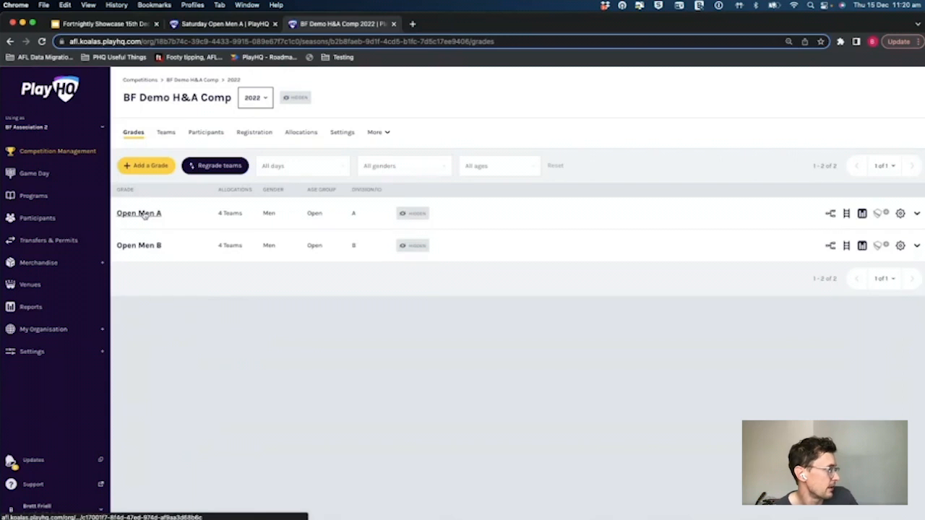
pyautogui.click(141, 213)
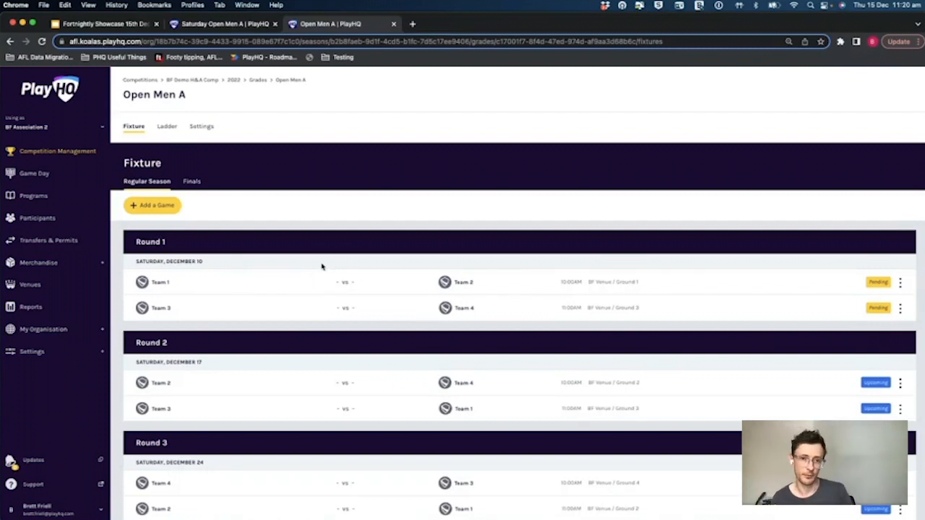
pyautogui.scroll(-1, 354, 307)
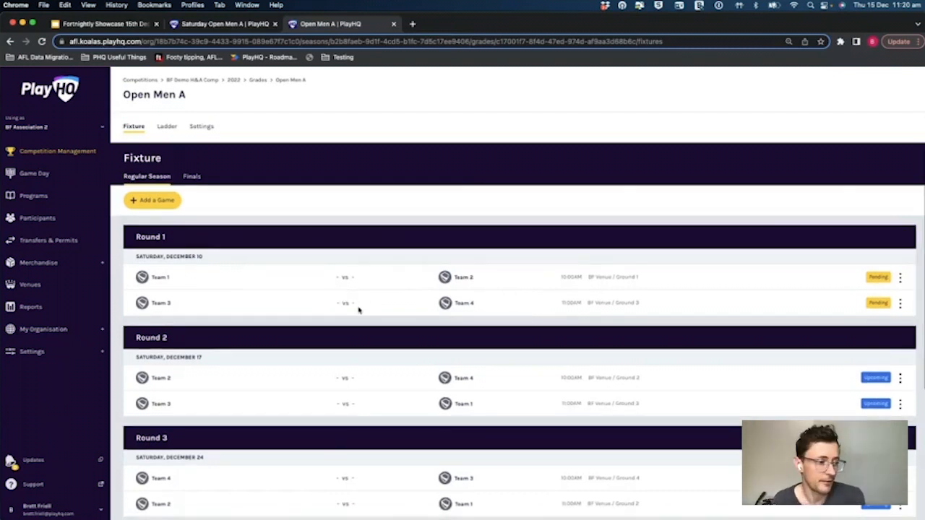
pyautogui.scroll(-5, 359, 310)
pyautogui.scroll(5, 357, 318)
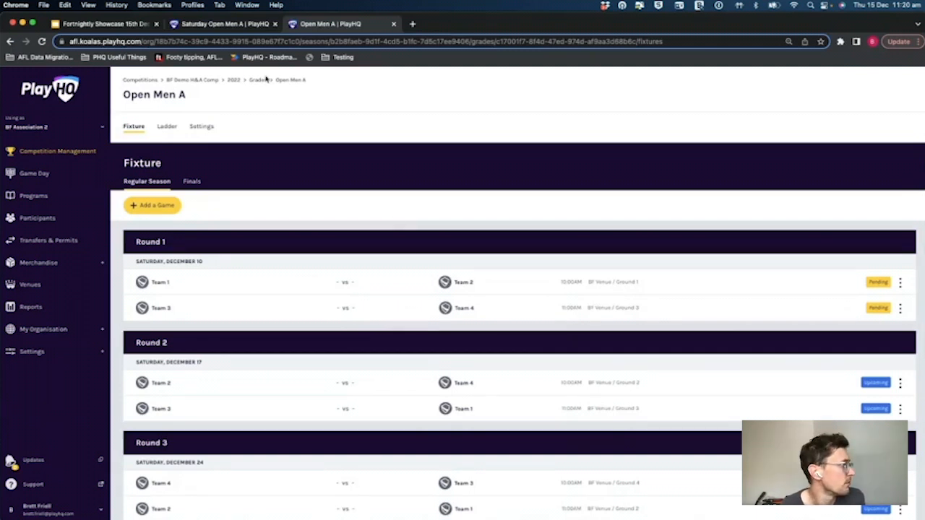
# Return to the BF Demo H&A Comp 2022 grades and start regrading teams for the Saturday Open Men group
pyautogui.click(233, 80)
pyautogui.click(211, 168)
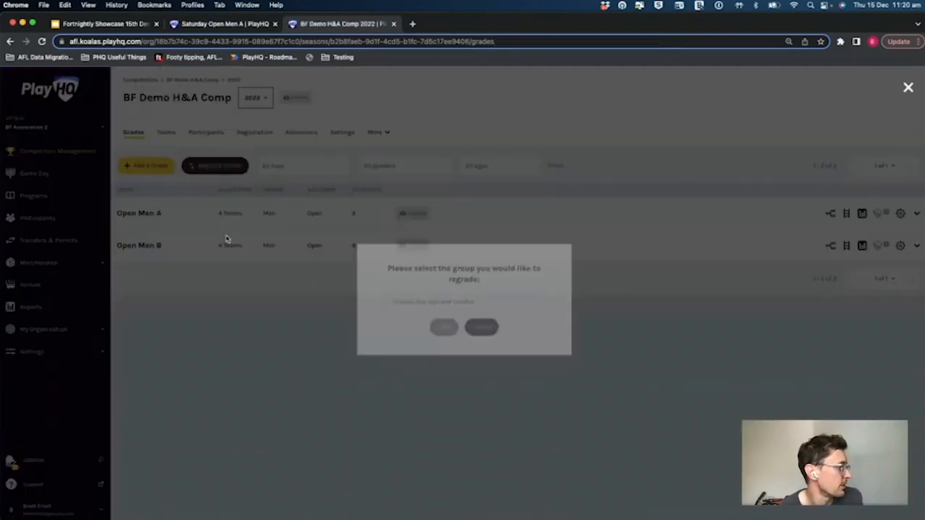
pyautogui.click(452, 300)
pyautogui.click(448, 308)
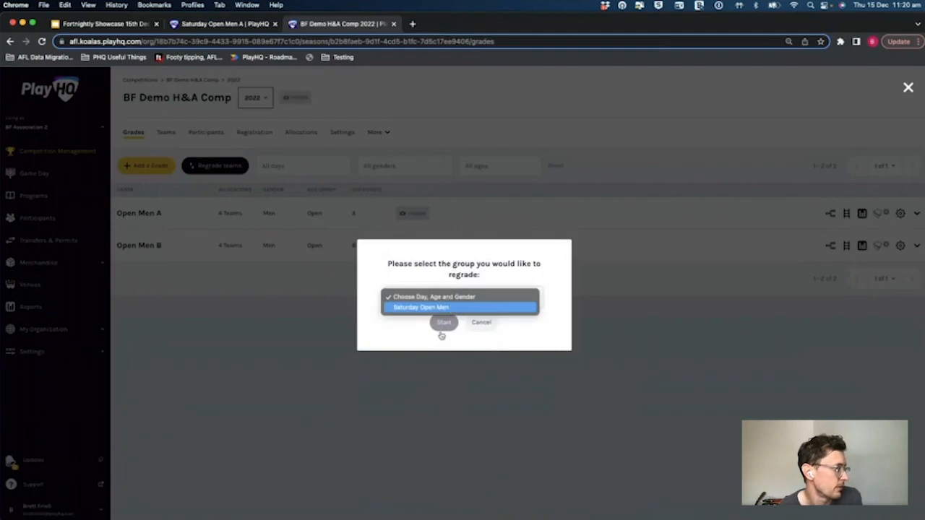
pyautogui.click(442, 324)
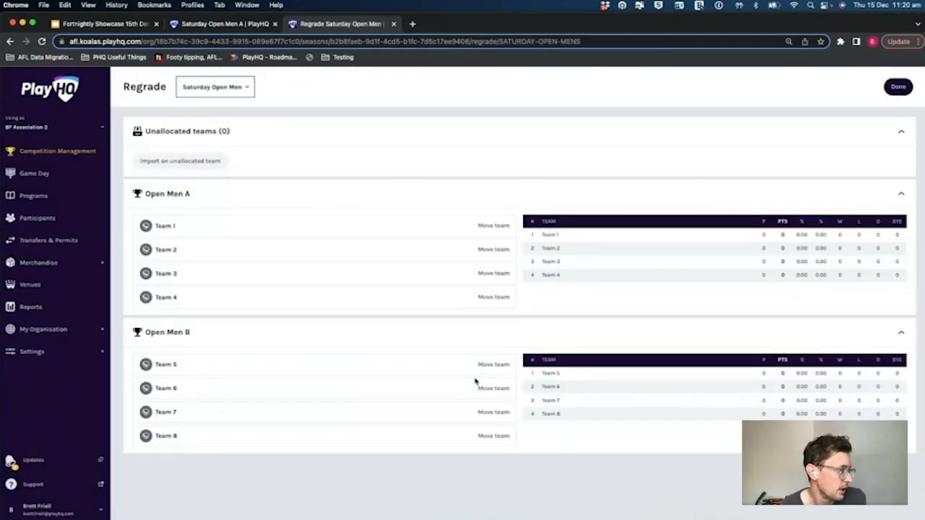
# Move Team 5 and Team 6 from Open Men B to Open Men A and submit the regrade changes
pyautogui.click(490, 367)
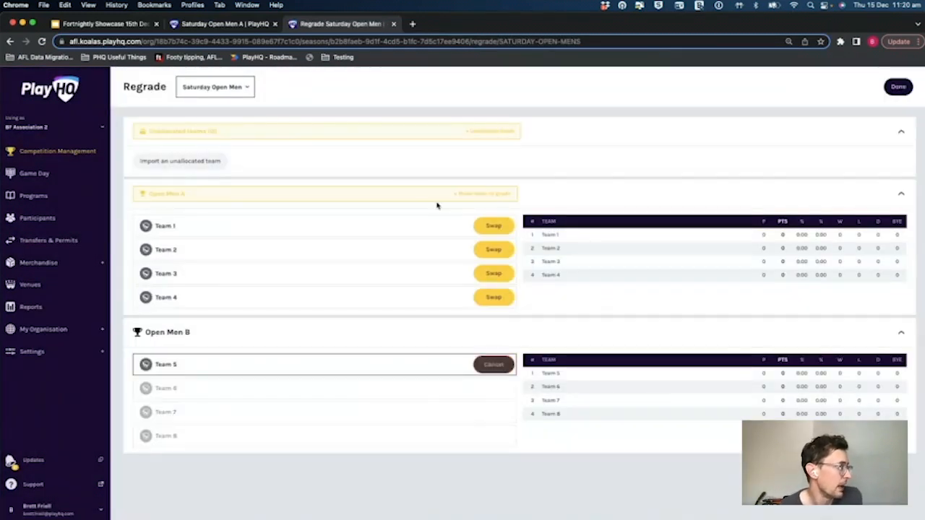
pyautogui.click(427, 200)
pyautogui.click(490, 389)
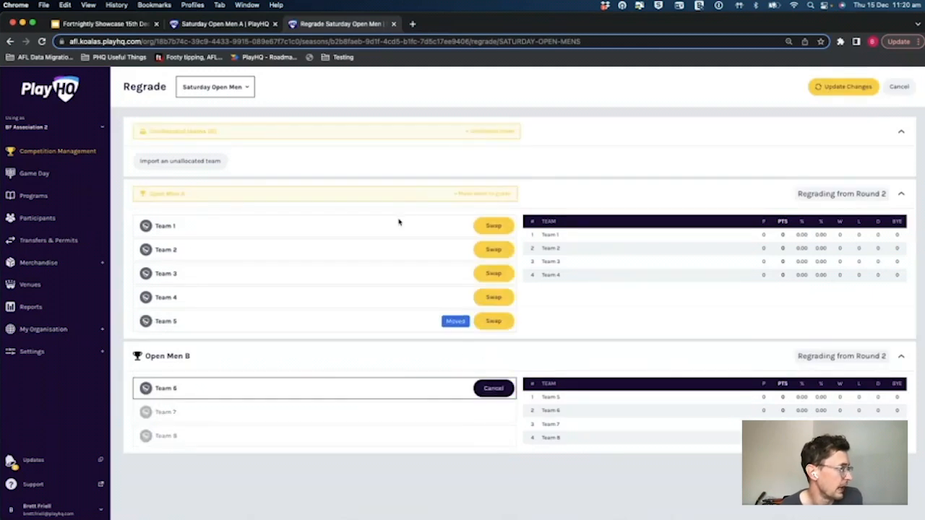
pyautogui.click(416, 199)
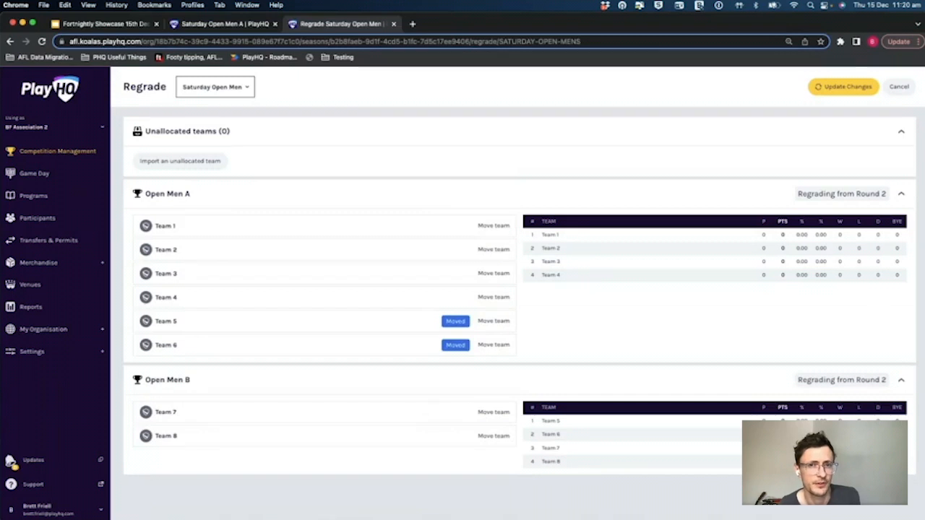
pyautogui.click(839, 88)
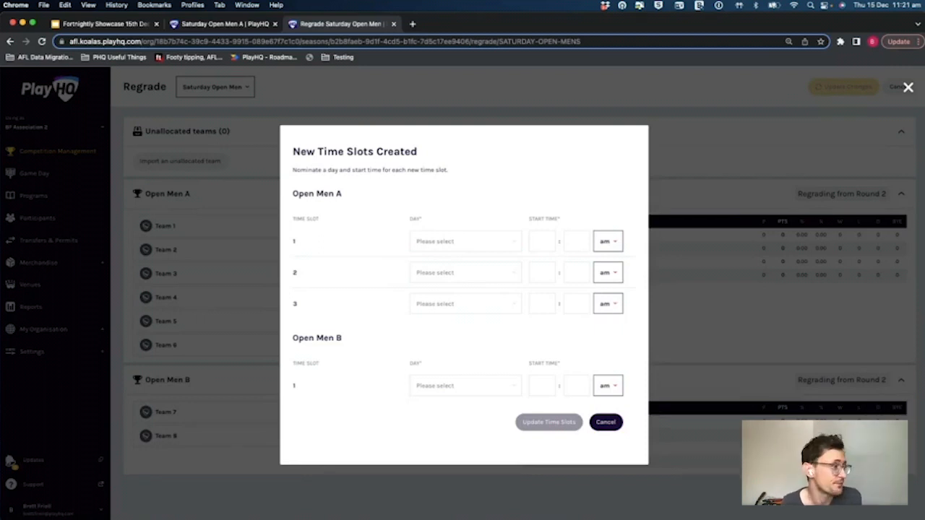
# Set the first new Open Men A time slot to Saturday at 09:00 am
pyautogui.click(489, 246)
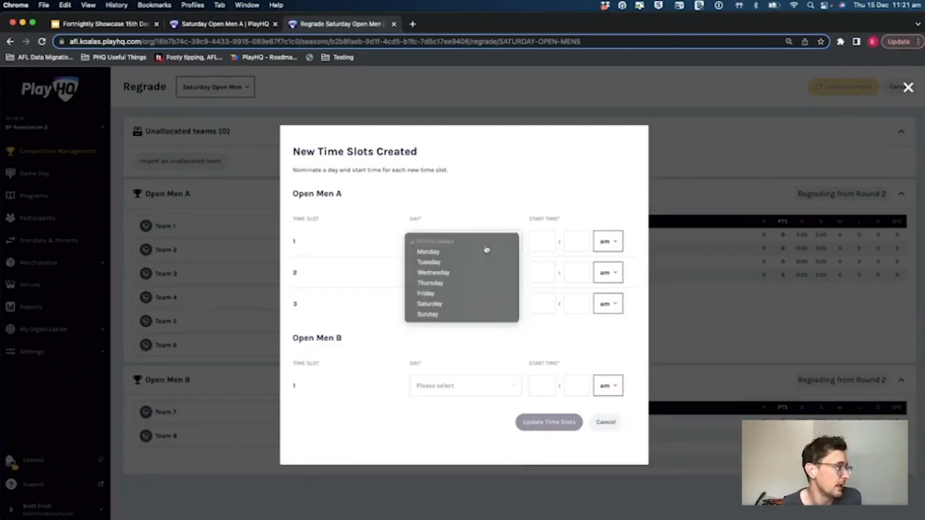
pyautogui.click(466, 305)
pyautogui.click(538, 243)
pyautogui.write('9')
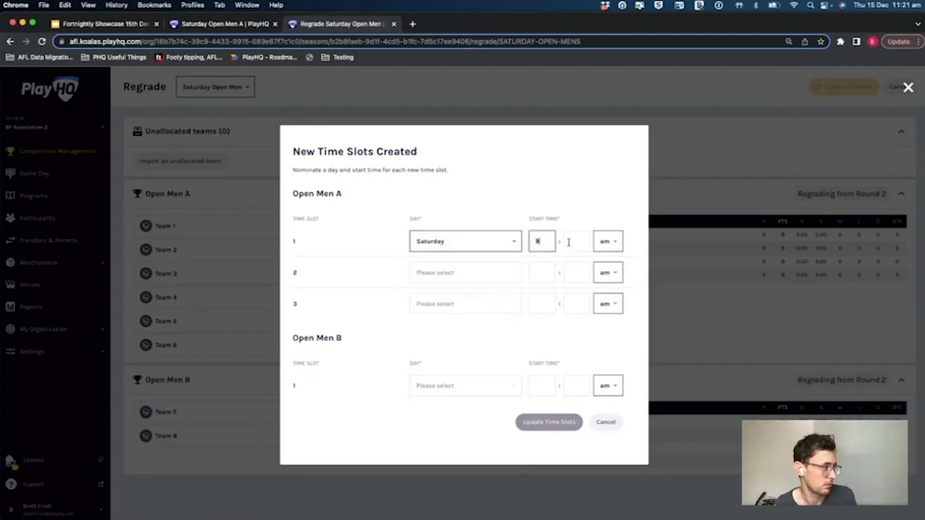
pyautogui.click(568, 242)
pyautogui.write('00')
# Set the second new Open Men A time slot to Saturday at 10:00 am
pyautogui.click(489, 272)
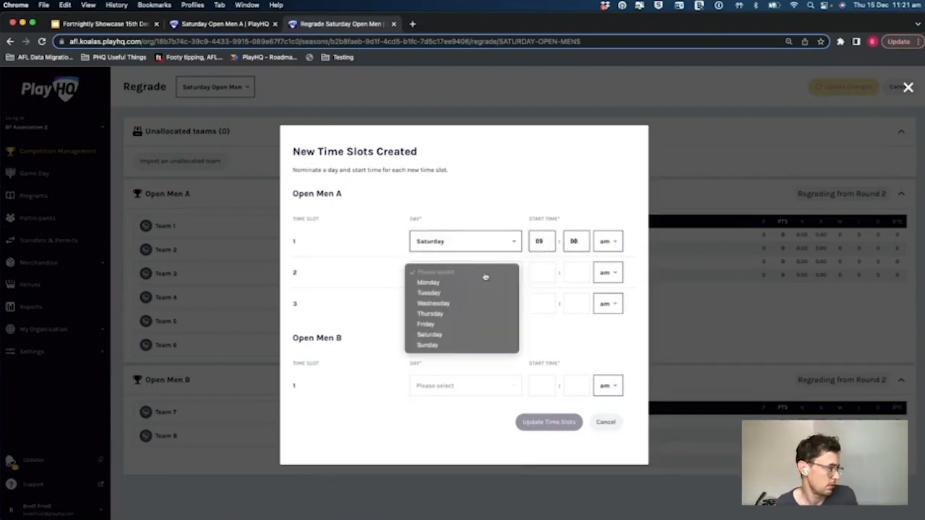
pyautogui.click(472, 338)
pyautogui.press('Tab')
pyautogui.write('10')
pyautogui.press('Tab')
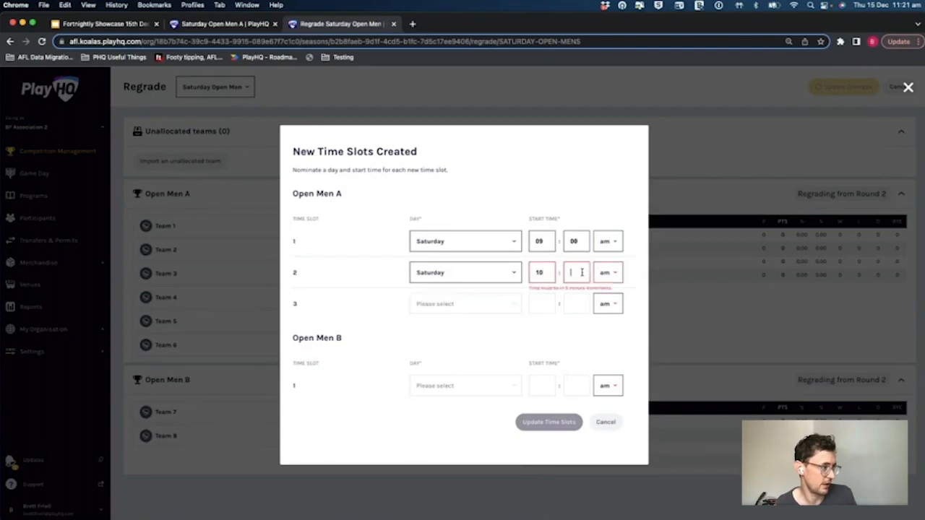
pyautogui.write('00')
# Set the third new Open Men A time slot to Saturday at 11:00 am
pyautogui.click(458, 309)
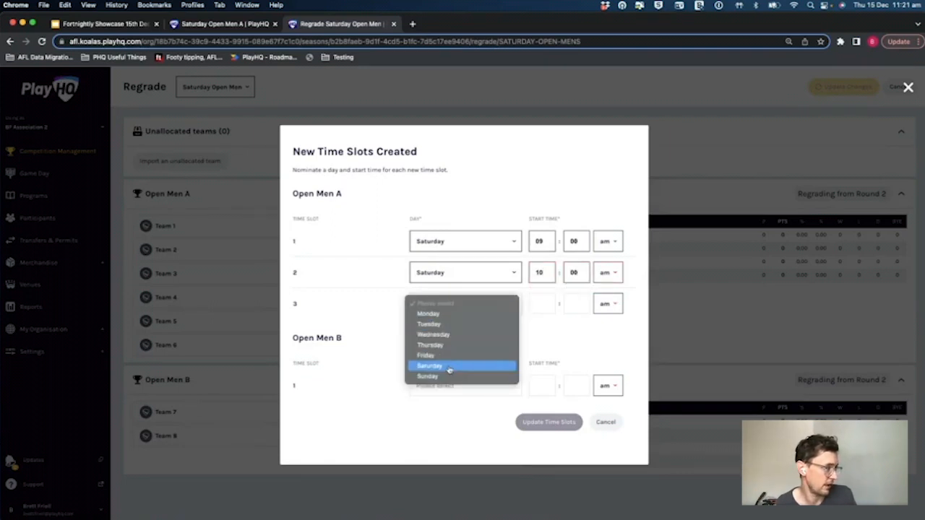
pyautogui.press('Return')
pyautogui.press('Tab')
pyautogui.write('11')
pyautogui.press('Tab')
pyautogui.write('00')
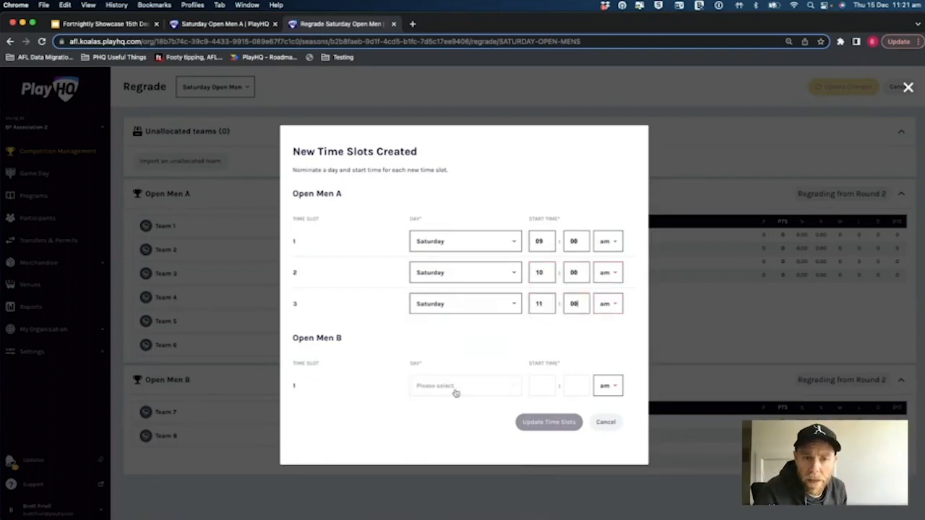
# Set the new Open Men B time slot to Saturday at 12:00 pm
pyautogui.click(448, 388)
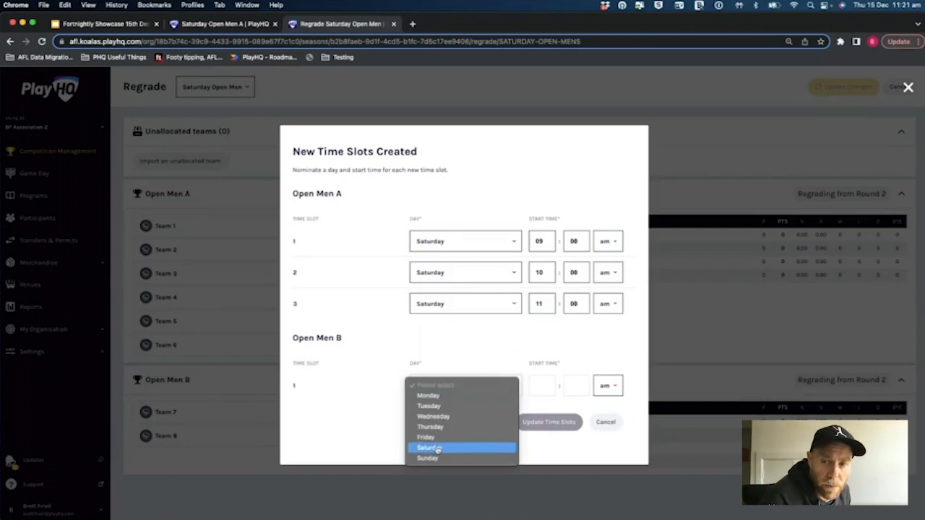
pyautogui.click(437, 449)
pyautogui.click(543, 385)
pyautogui.write('12')
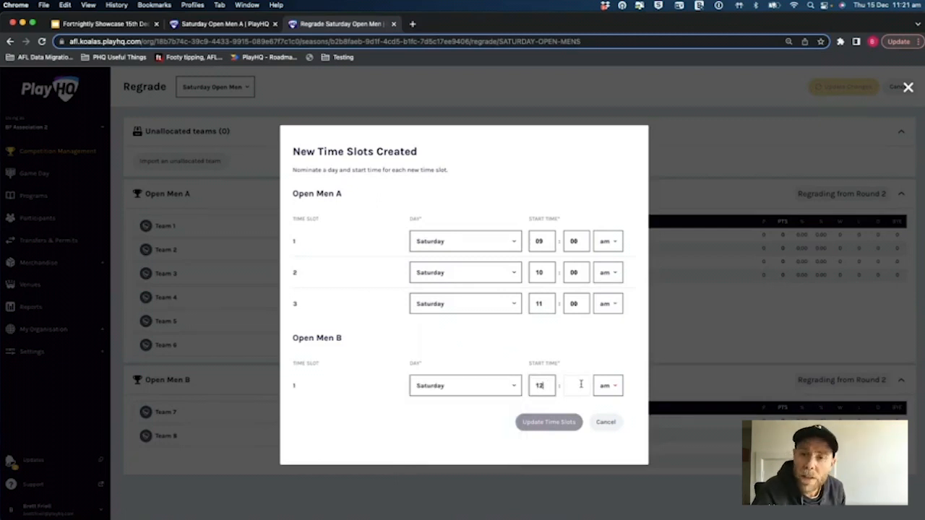
pyautogui.click(580, 385)
pyautogui.write('00')
pyautogui.click(607, 385)
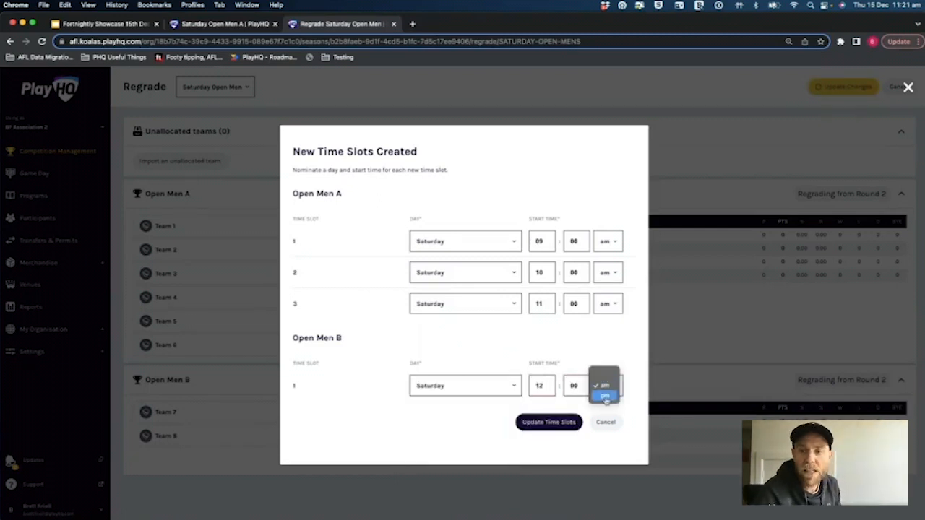
pyautogui.click(606, 396)
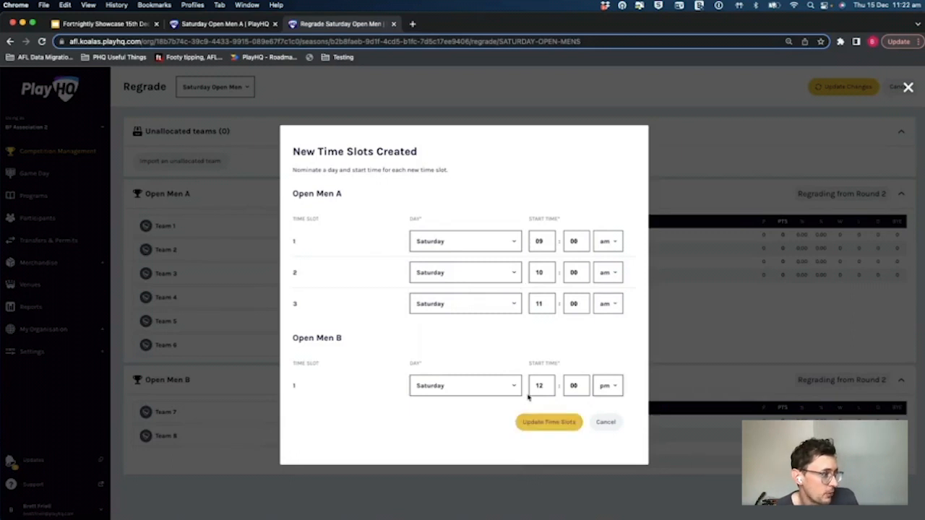
# Submit the new time slots, confirm the regrade of Open Men A and Open Men B, and finish regrading
pyautogui.click(548, 425)
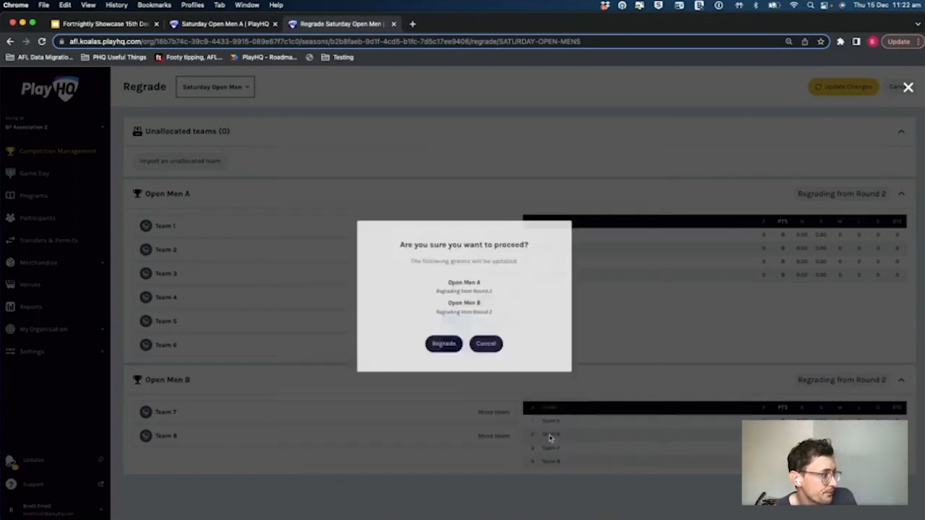
pyautogui.click(444, 344)
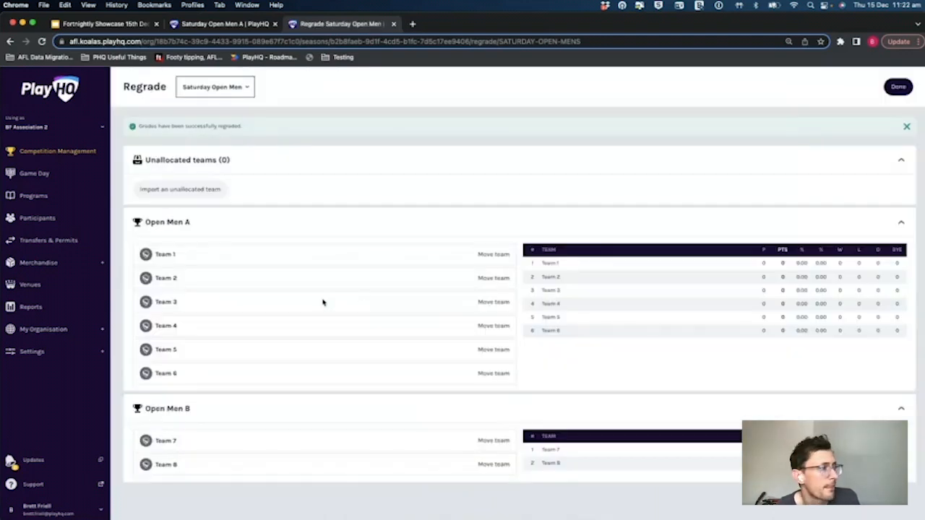
pyautogui.click(898, 87)
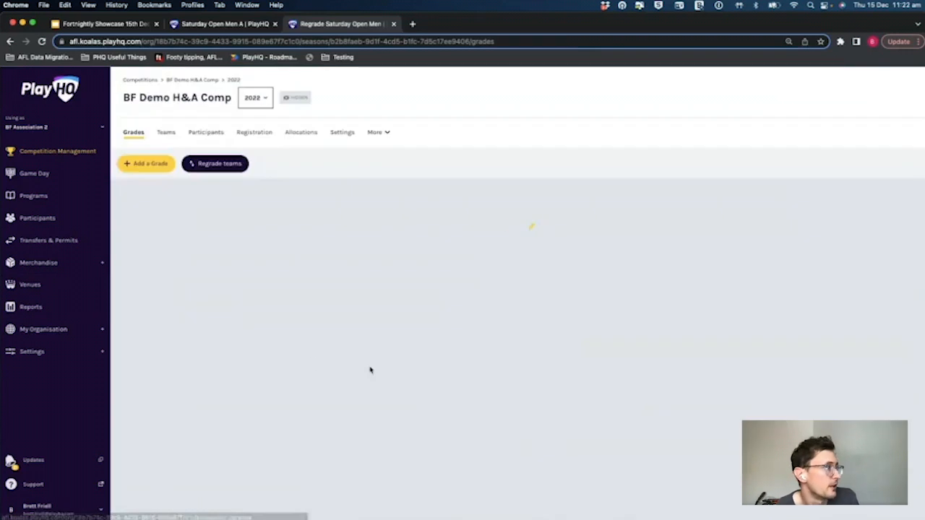
# Open the Open Men A grade and review matchups, start times and grounds in its regular season fixture from Round 1 to Round 5
pyautogui.click(144, 214)
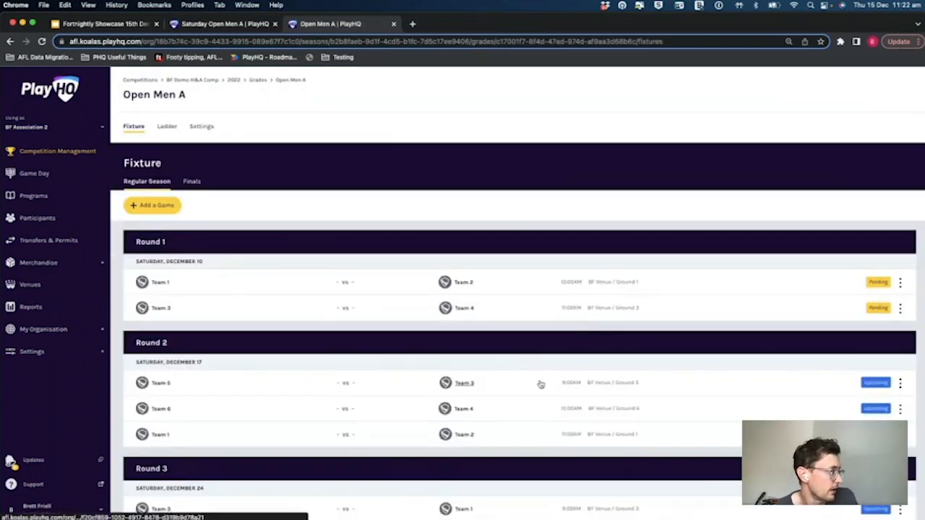
pyautogui.scroll(-1, 541, 384)
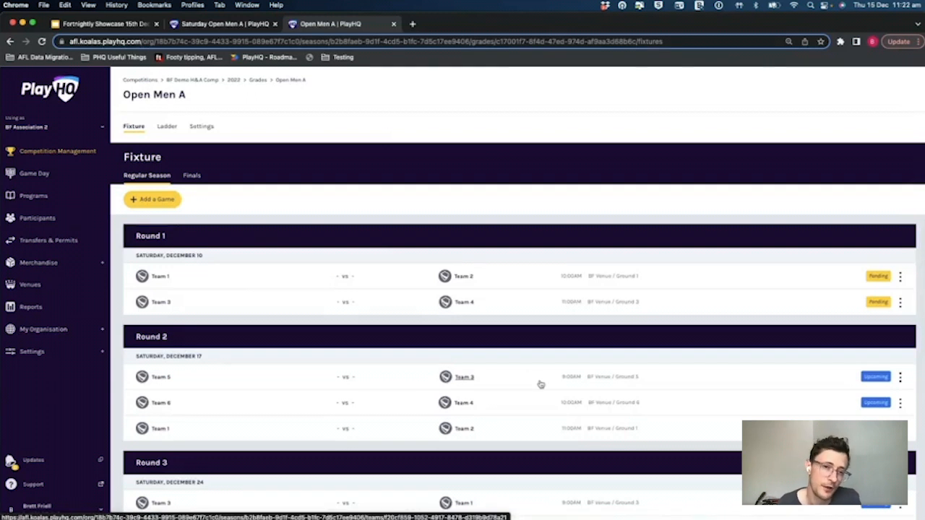
pyautogui.scroll(-2, 542, 386)
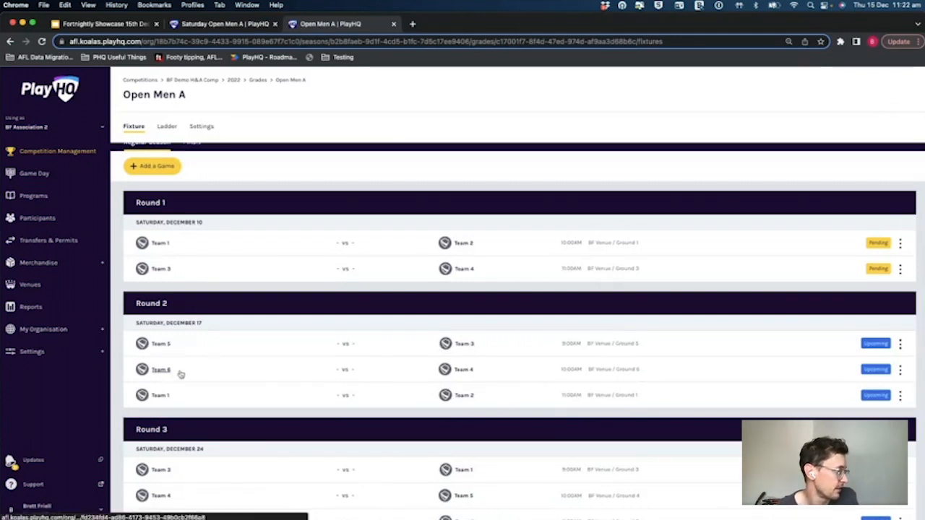
pyautogui.scroll(-1, 243, 372)
pyautogui.scroll(-2, 570, 354)
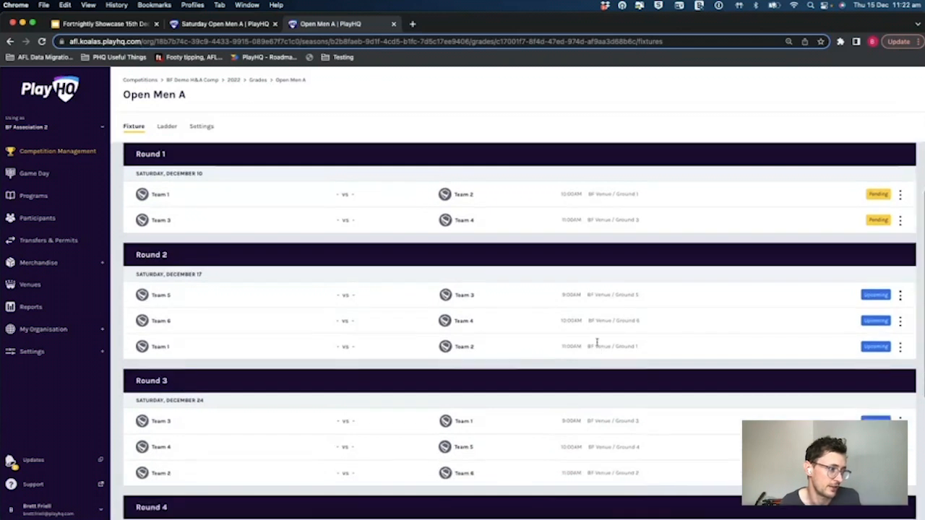
pyautogui.scroll(-1, 614, 318)
pyautogui.scroll(-5, 635, 339)
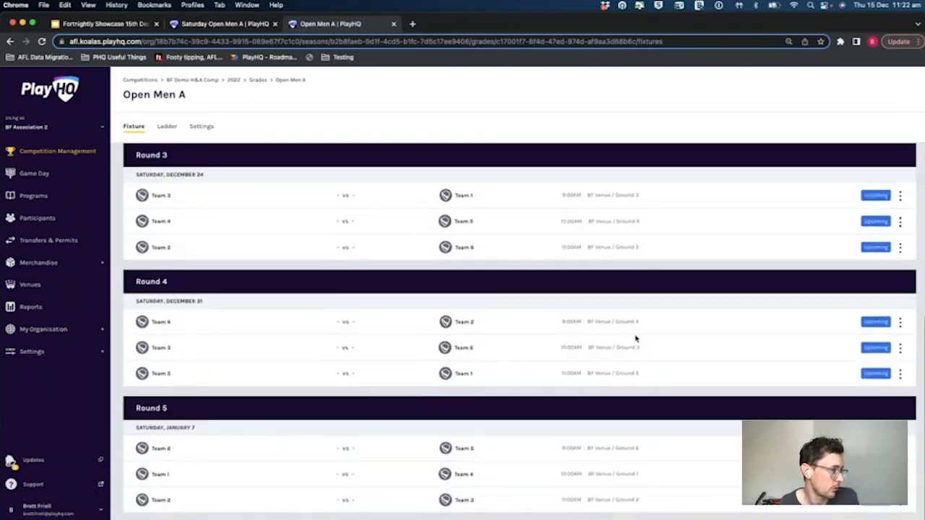
pyautogui.scroll(3, 636, 339)
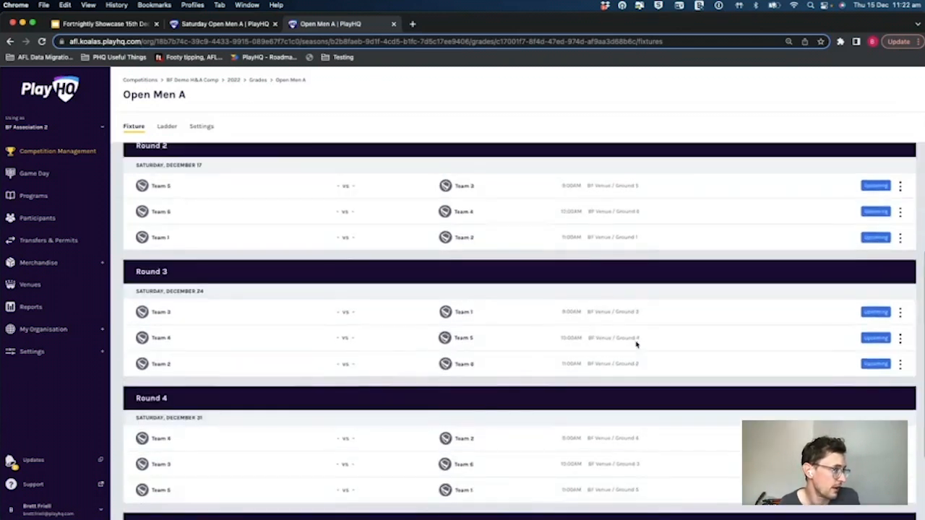